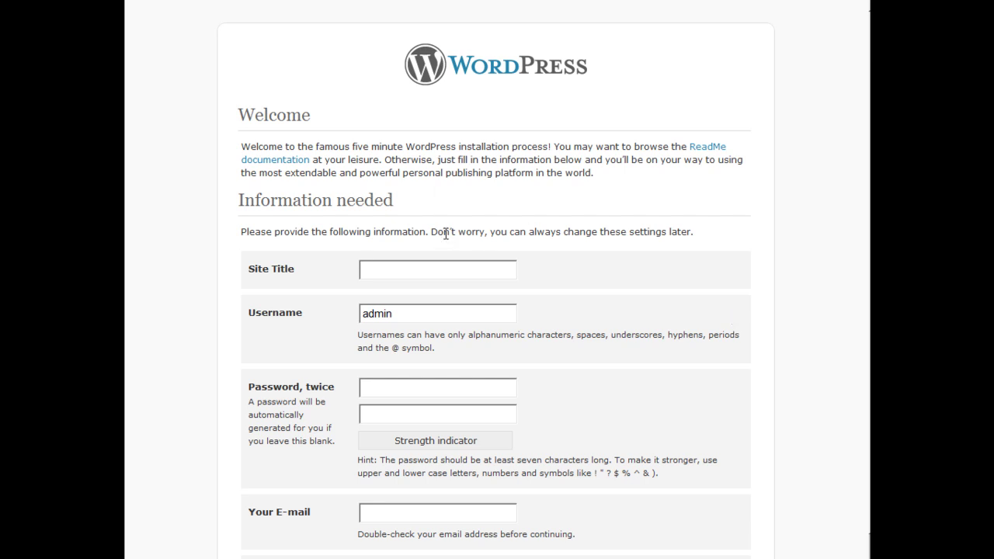
- Fill in the site title, admin password (twice) and e-mail, then submit the WordPress installation
left_click(451, 270)
left_click(442, 290)
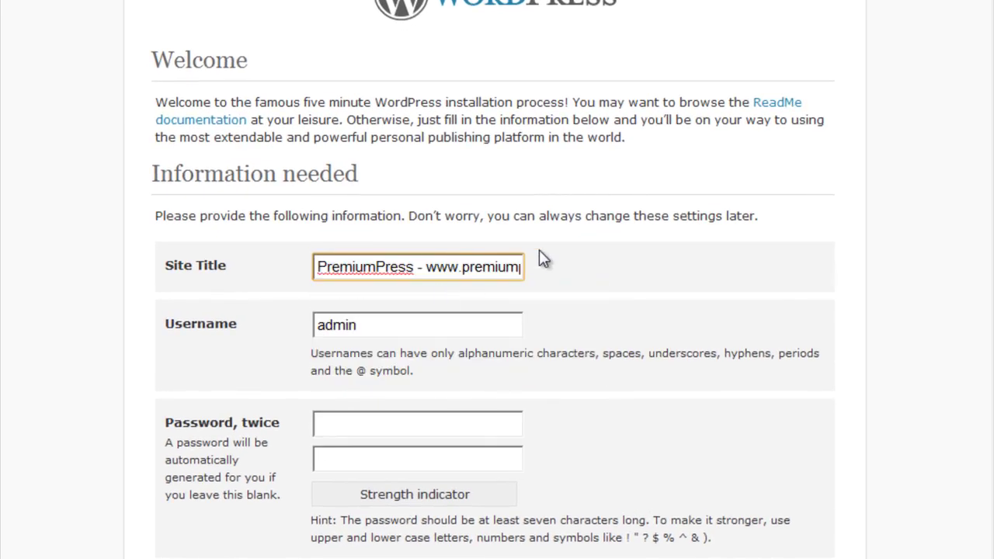
left_click(457, 330)
key("Tab")
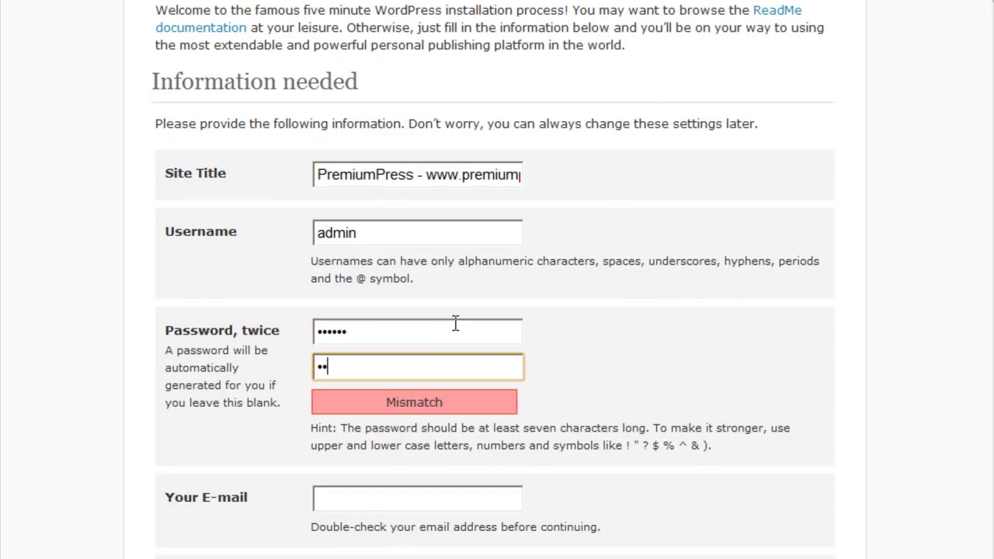
left_click(628, 385)
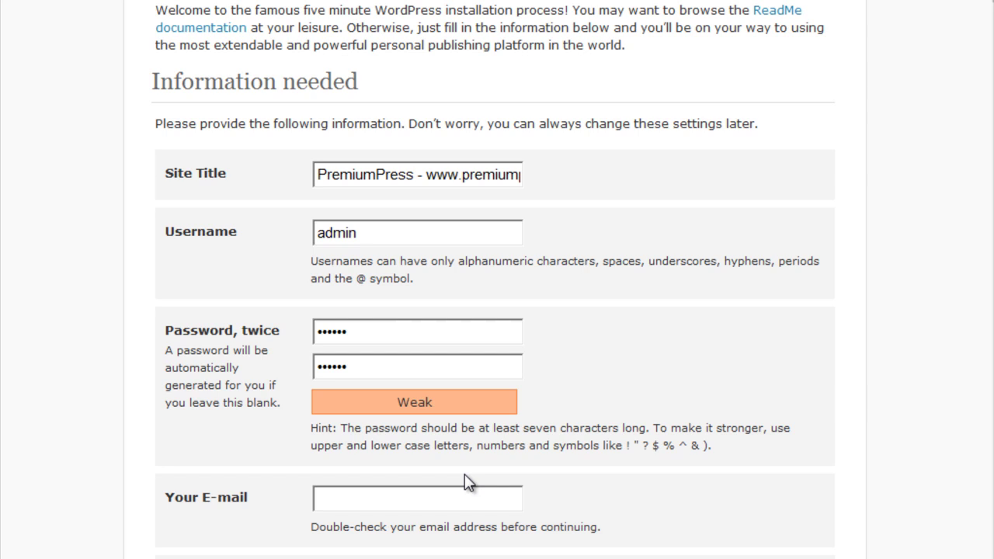
left_click(455, 496)
double_click(363, 364)
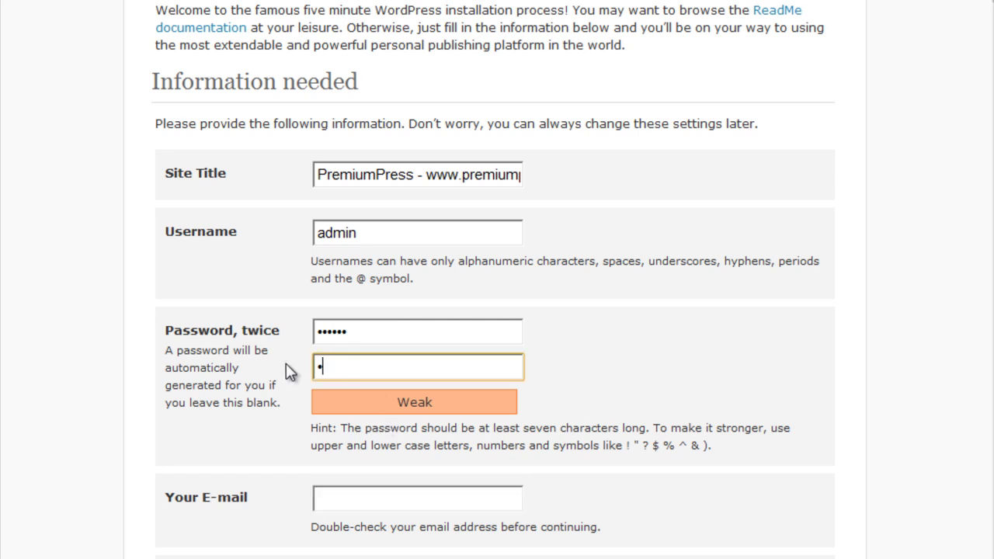
key("Tab")
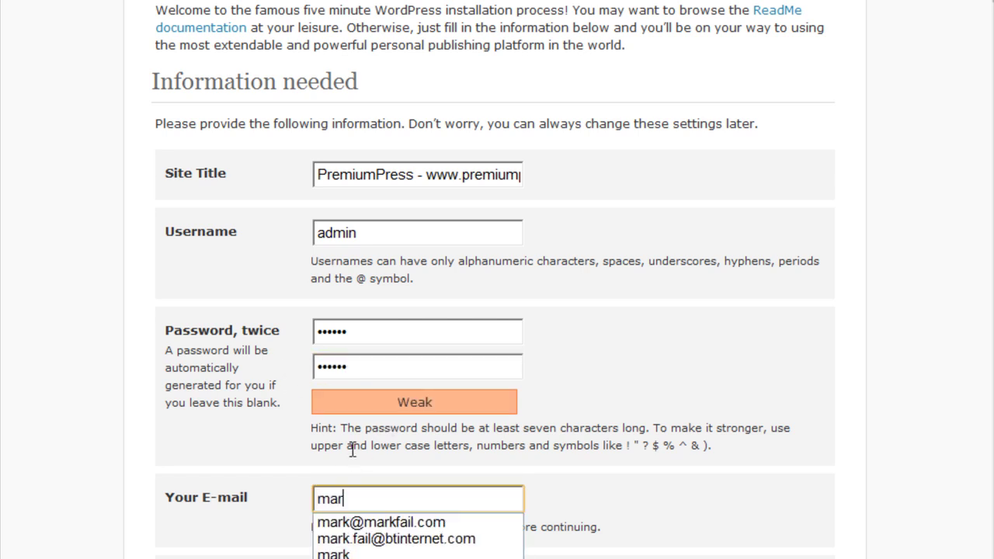
key("Down")
key("Return")
key("Tab")
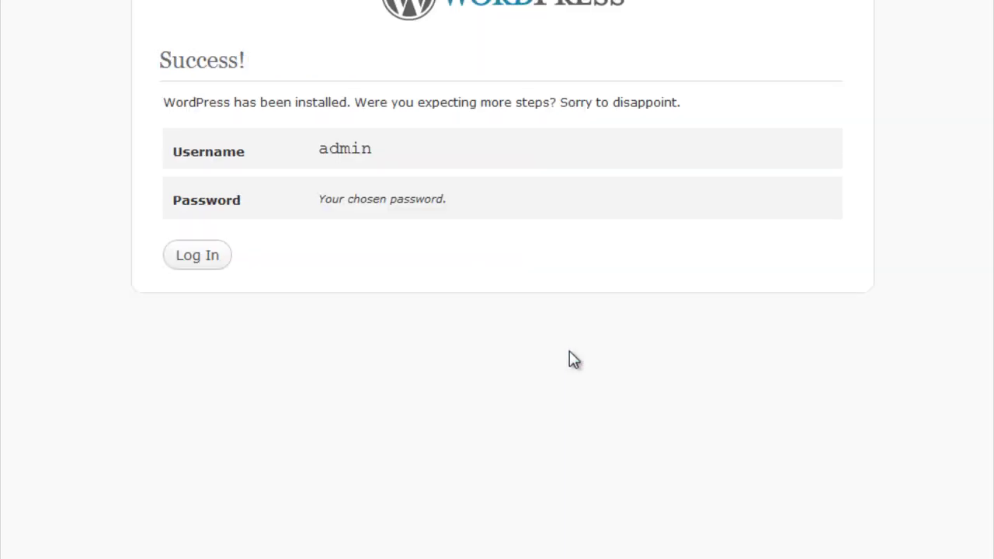
- Log in as admin with the account password to reach the Dashboard
left_click(180, 255)
type("ad")
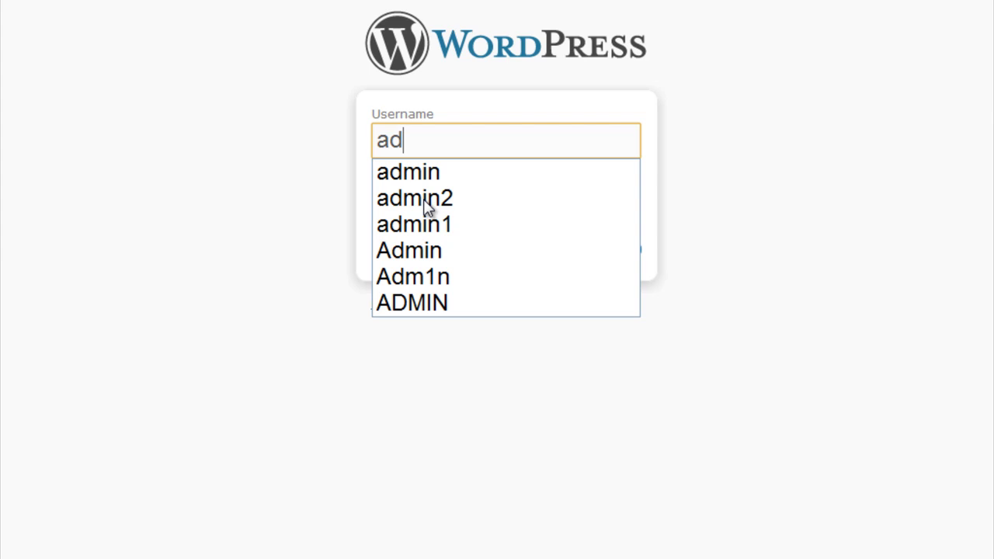
type("min")
key("Tab")
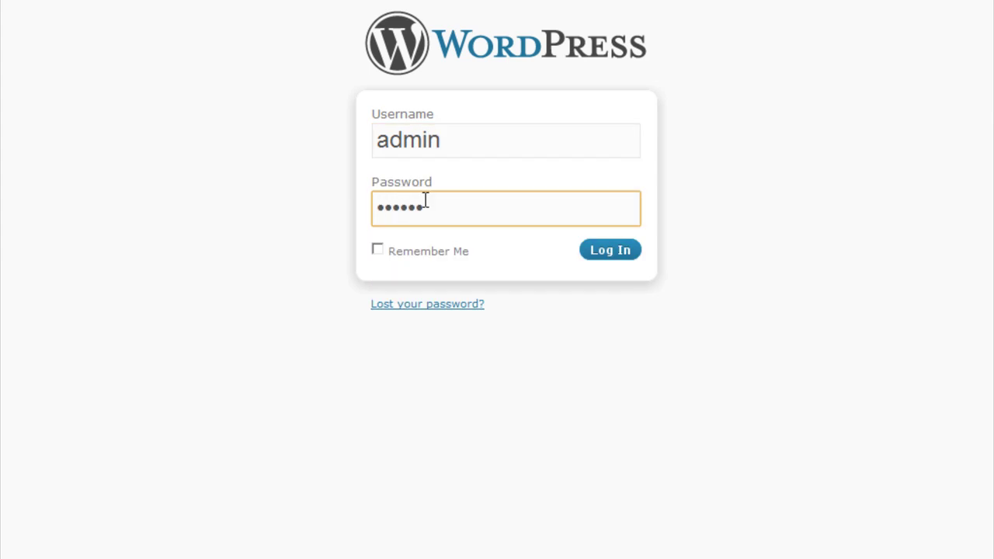
key("Return")
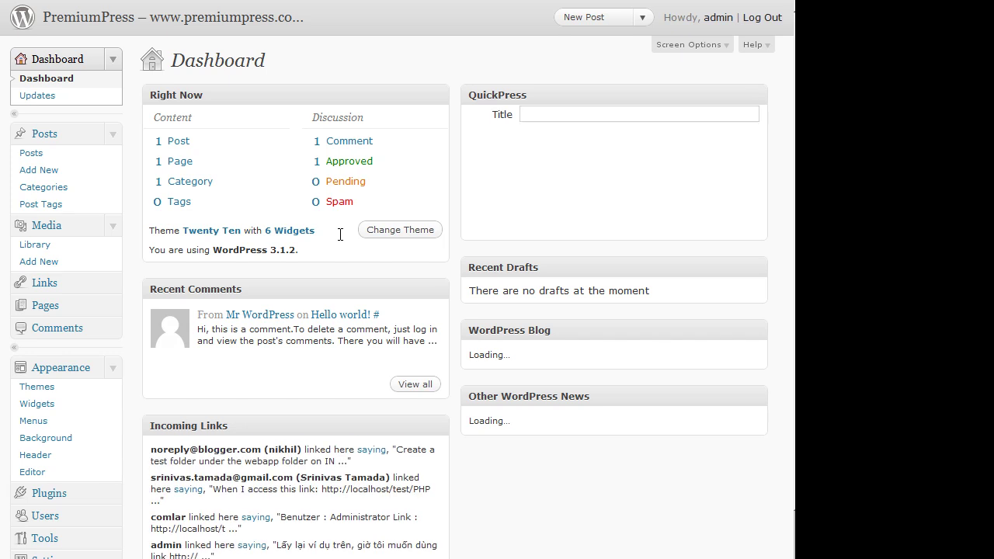
- Browse the installed Themes and Plugins pages, then view the site's front page
left_click(42, 389)
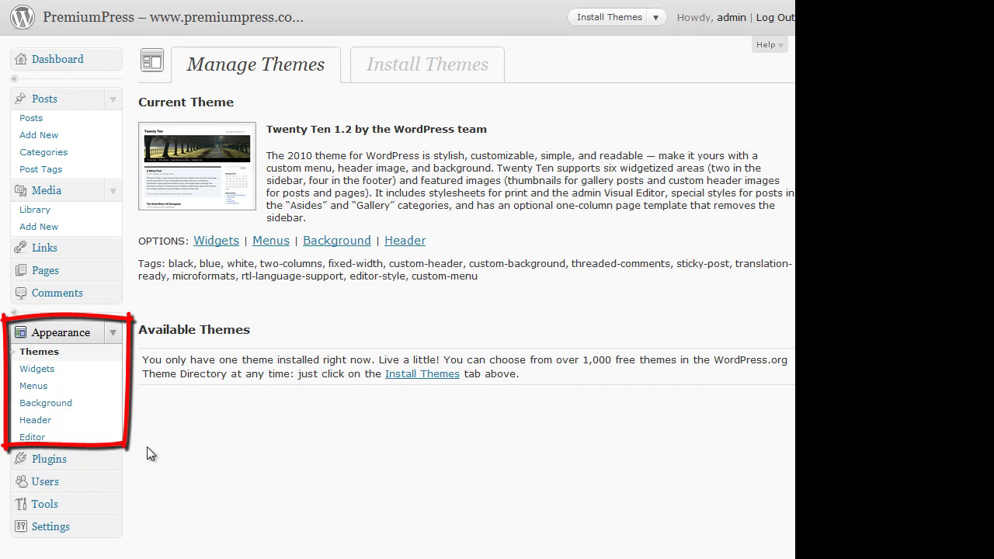
left_click(33, 463)
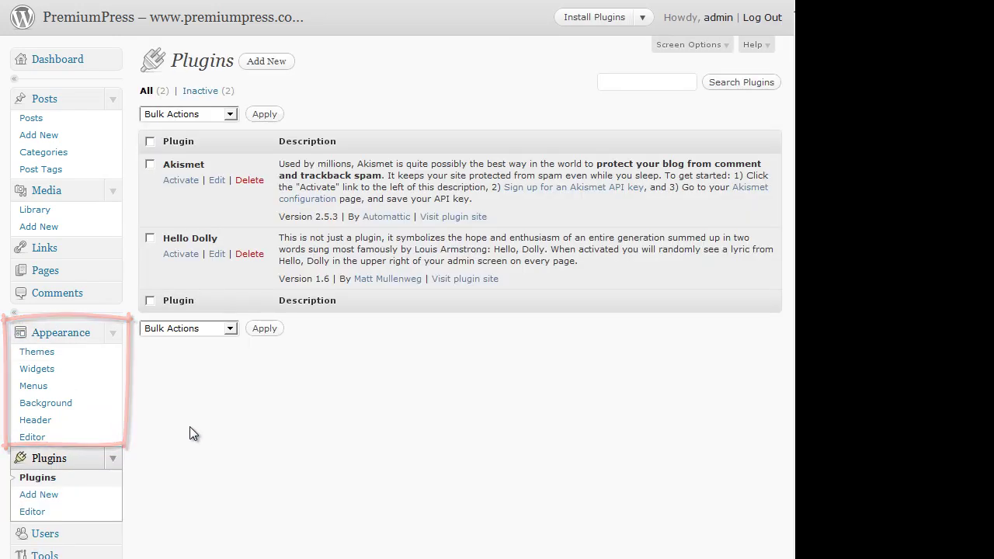
left_click(84, 23)
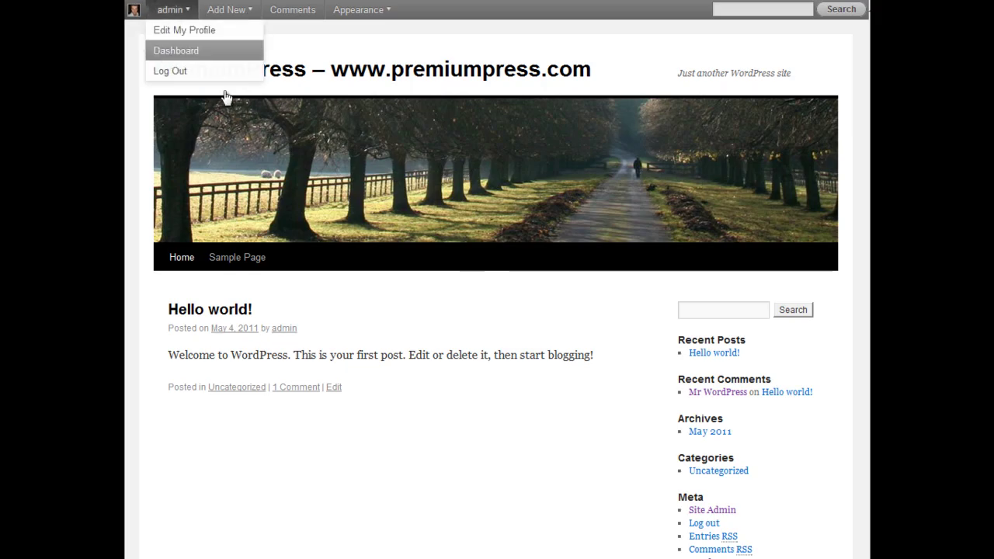
- Upload the realtorpress.zip package under Install Themes > Upload and install it
left_click(153, 367)
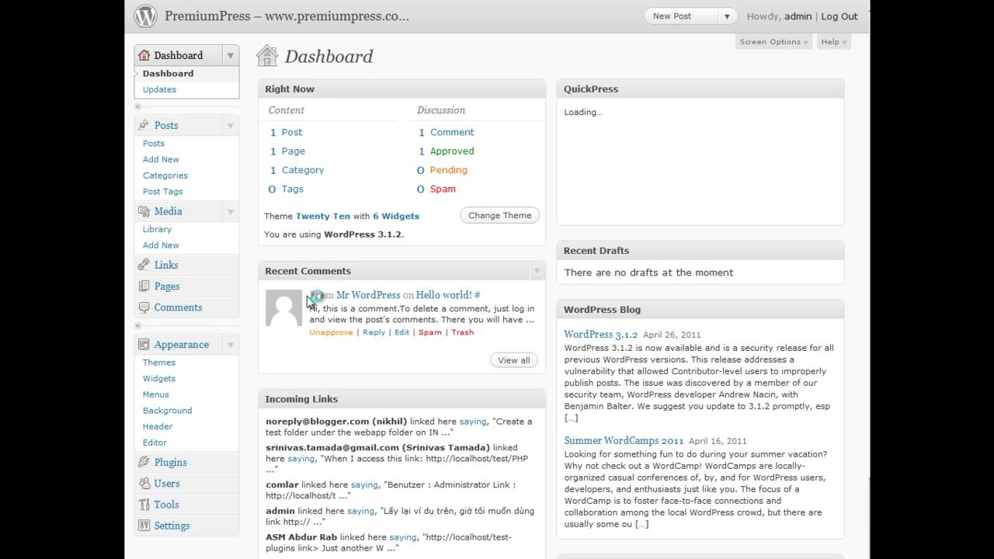
left_click(488, 77)
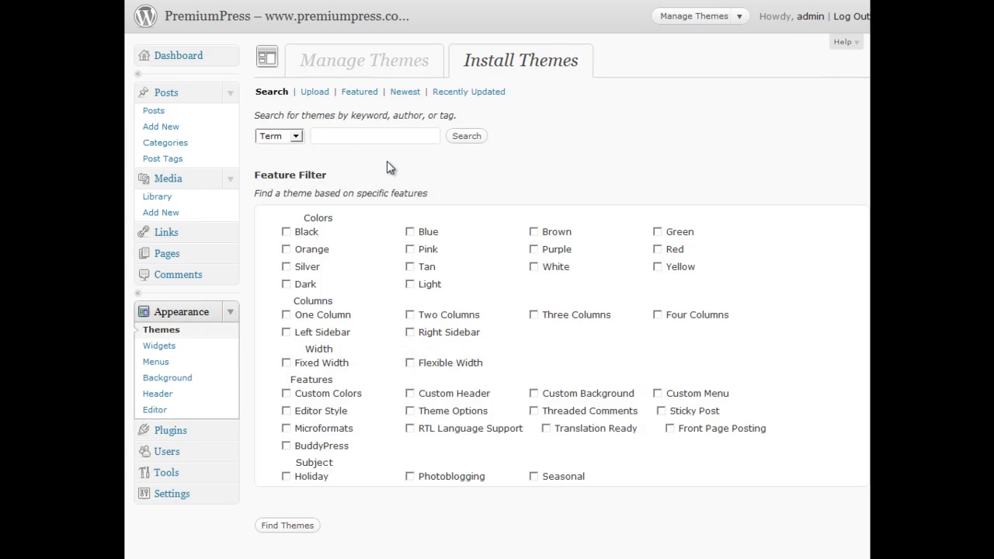
left_click(313, 92)
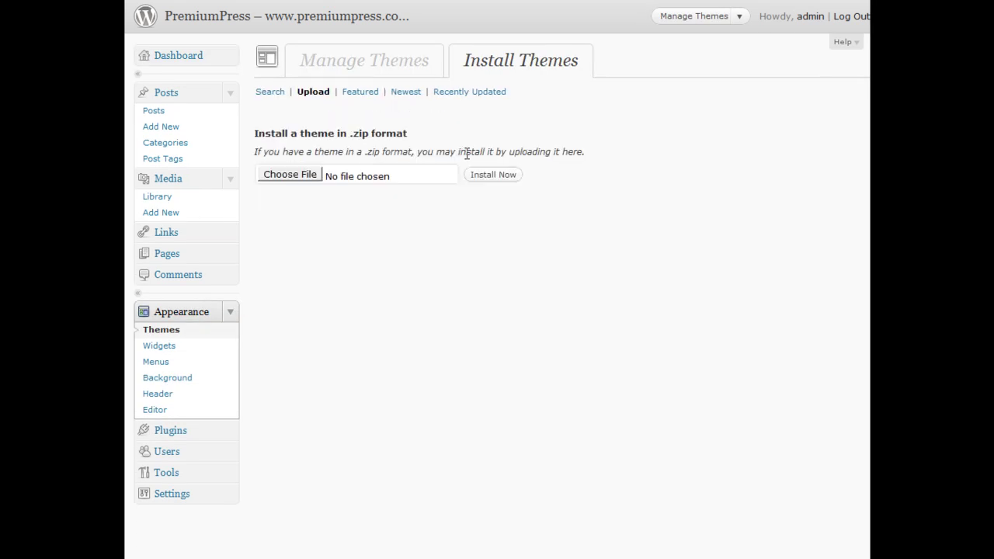
left_click(318, 174)
double_click(661, 69)
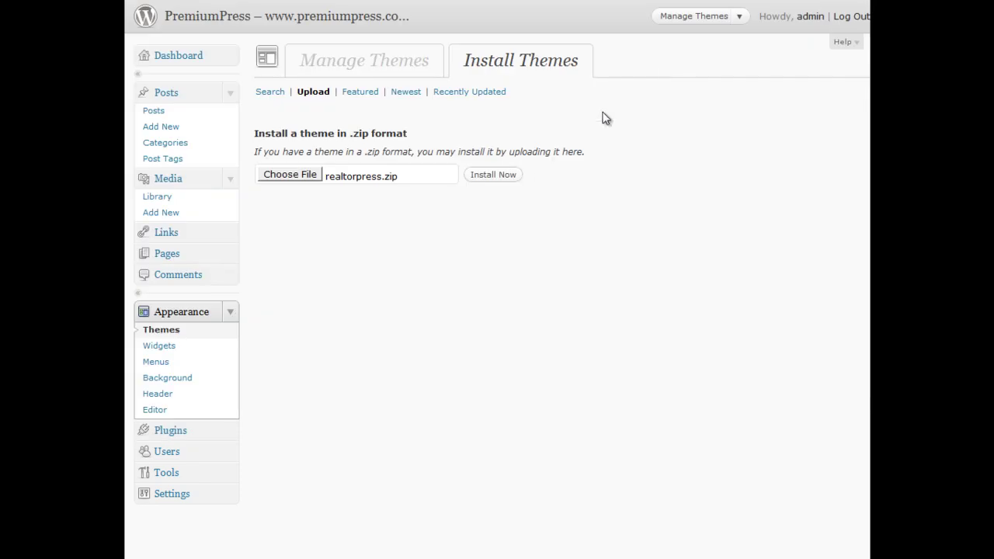
left_click(510, 177)
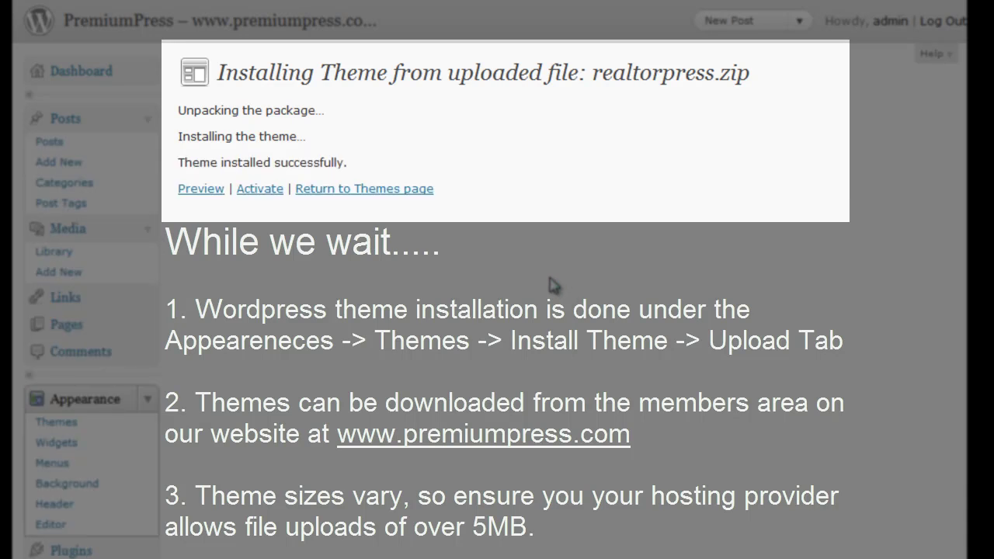
- Activate RealtorPress, confirm the site reset, and change the column layout in Display Settings
left_click(218, 193)
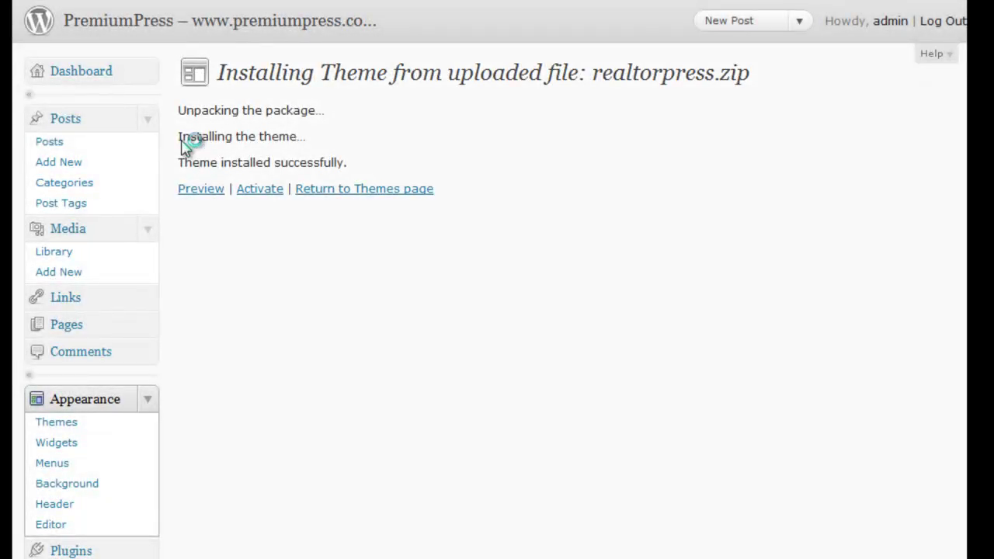
left_click(68, 166)
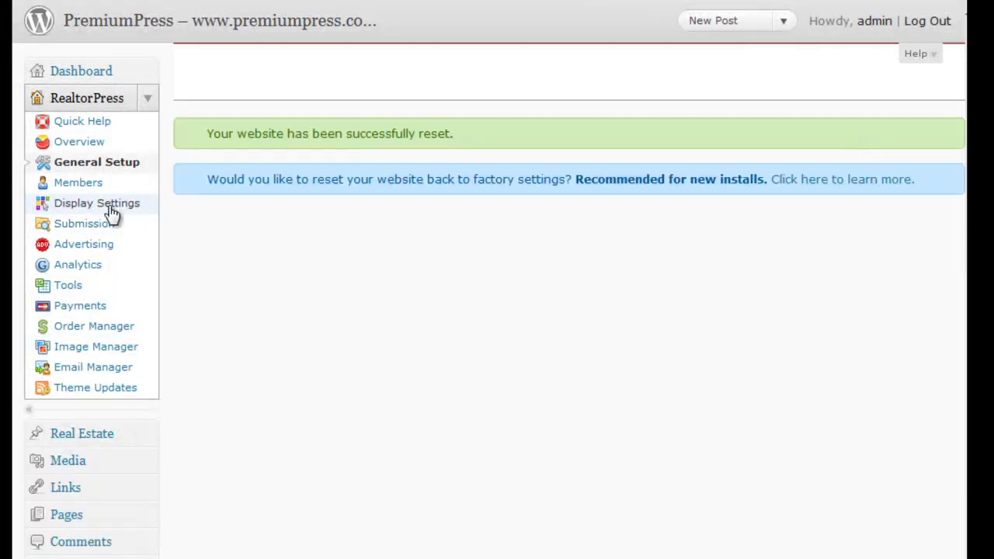
left_click(111, 204)
left_click(289, 277)
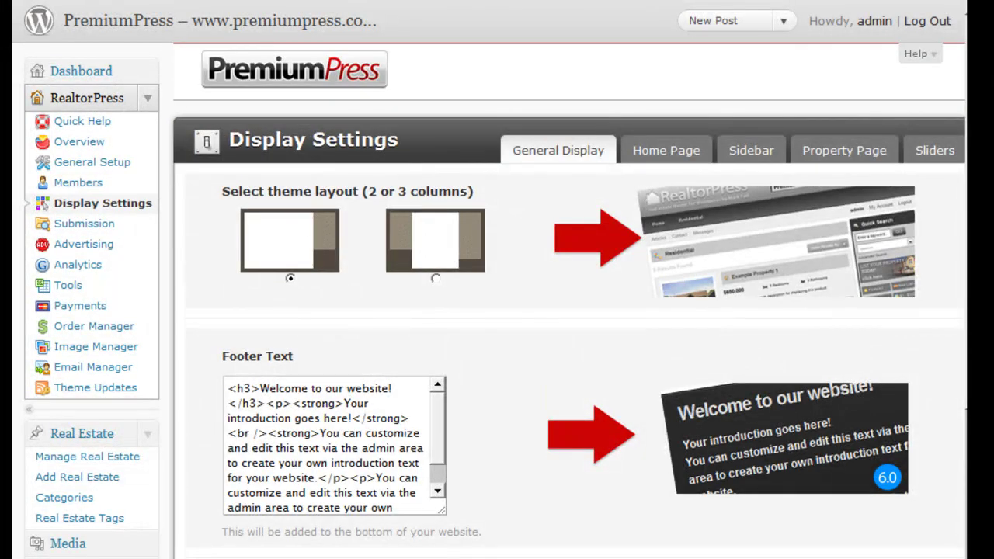
scroll(567, 310, "down", 10)
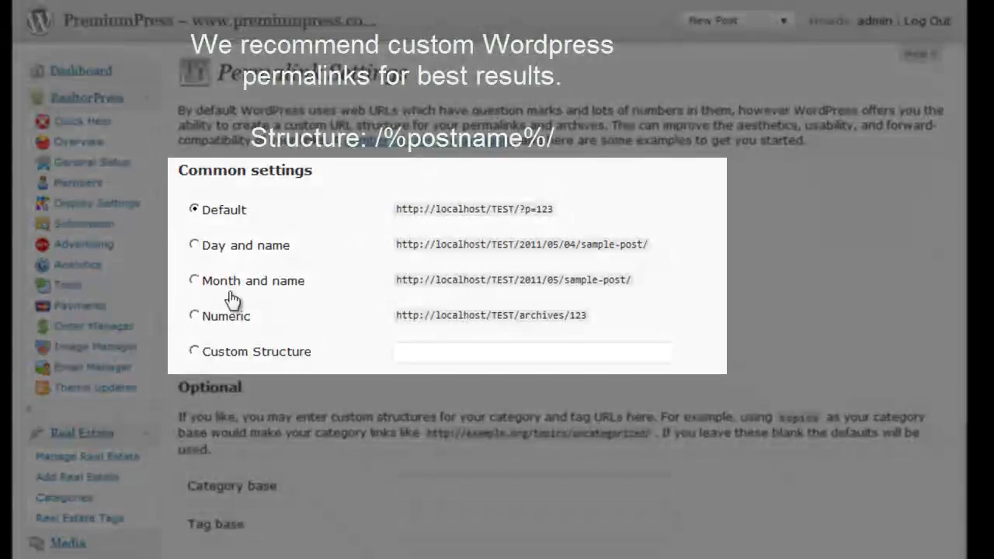
- Set a custom permalink structure of /%postname%/ and save it
left_click(233, 288)
left_click_drag(520, 352, 317, 350)
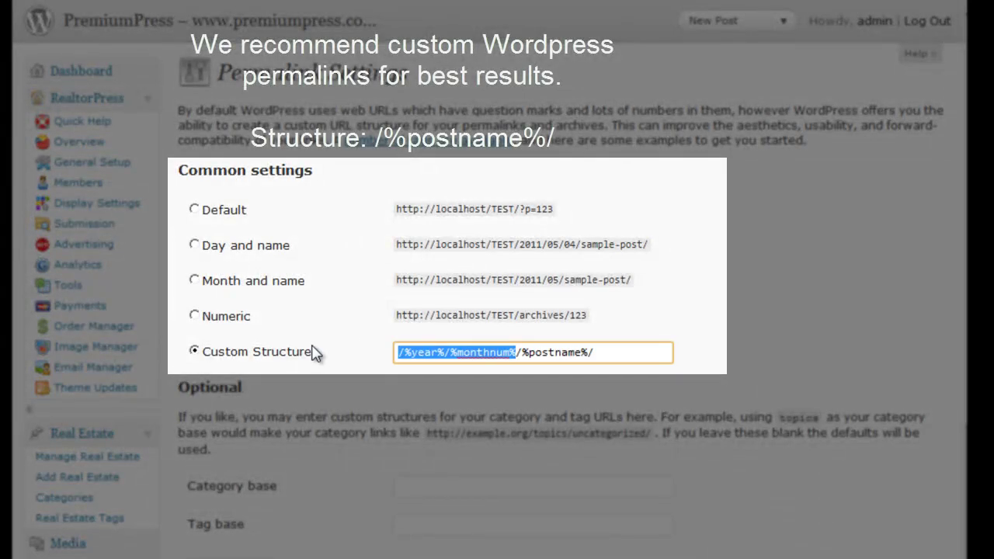
key("BackSpace")
key("Return")
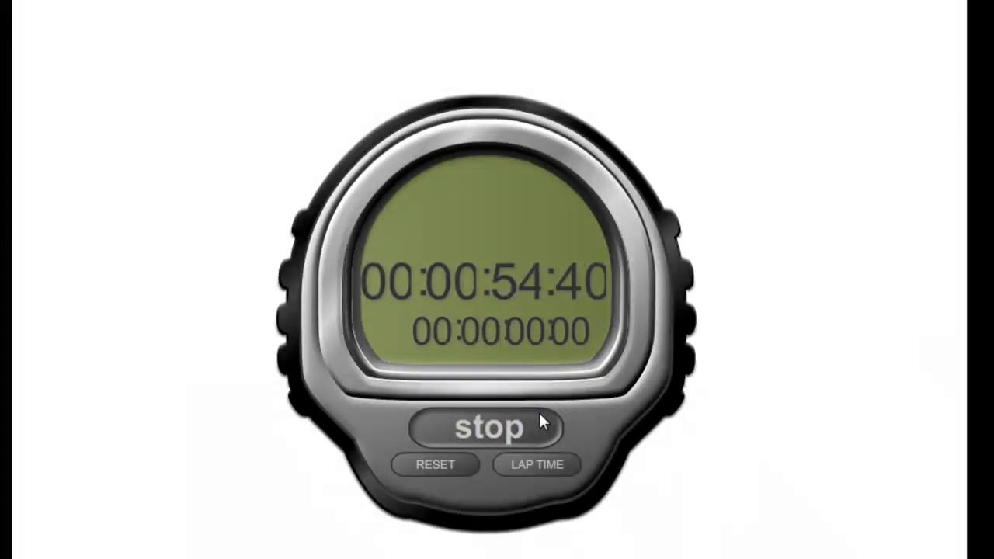
- Scroll through the green RealtorPress front page's map and example property listings
left_click(516, 420)
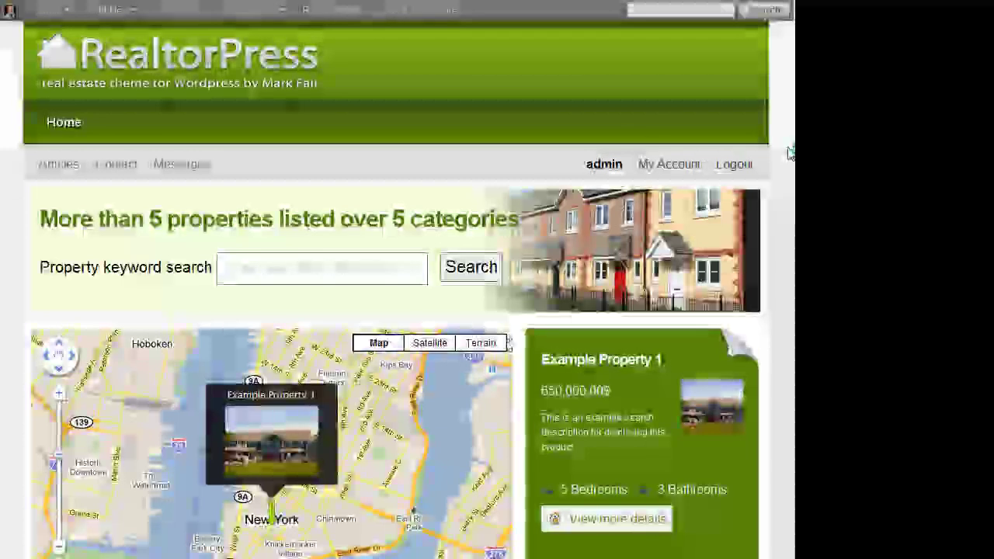
scroll(396, 290, "down", 2)
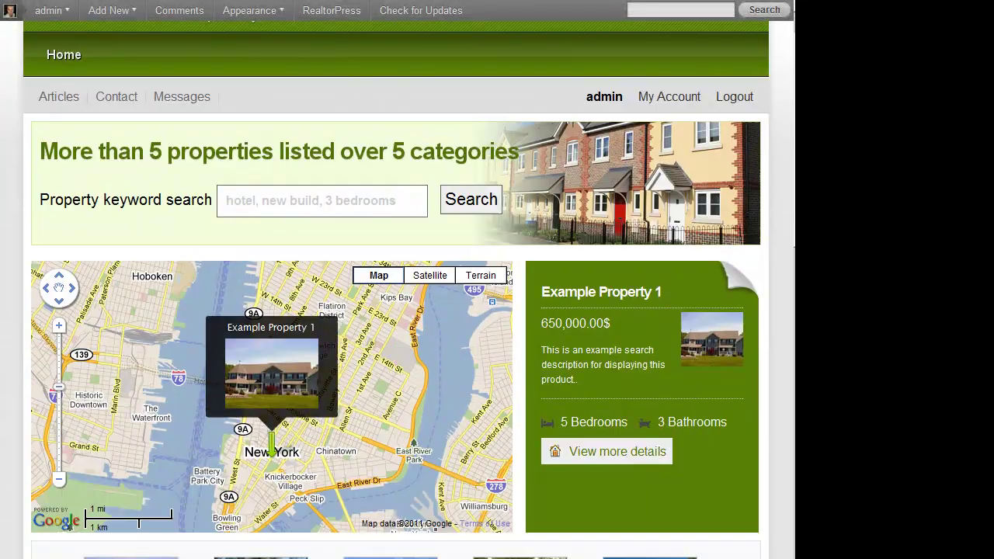
scroll(396, 289, "down", 2)
scroll(396, 290, "down", 3)
scroll(396, 290, "down", 5)
scroll(396, 290, "down", 3)
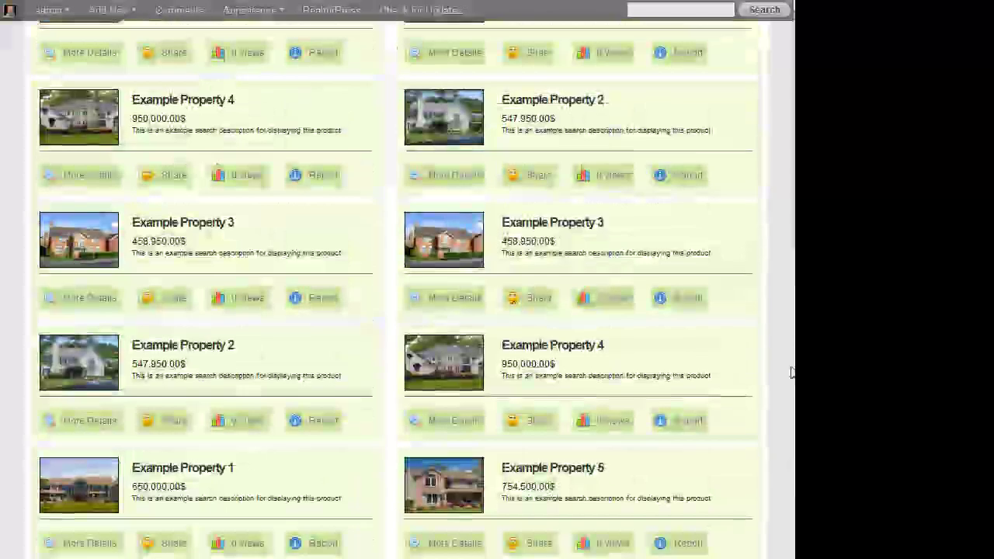
scroll(396, 290, "down", 3)
scroll(396, 289, "down", 2)
scroll(396, 289, "up", 2)
scroll(786, 68, "up", 5)
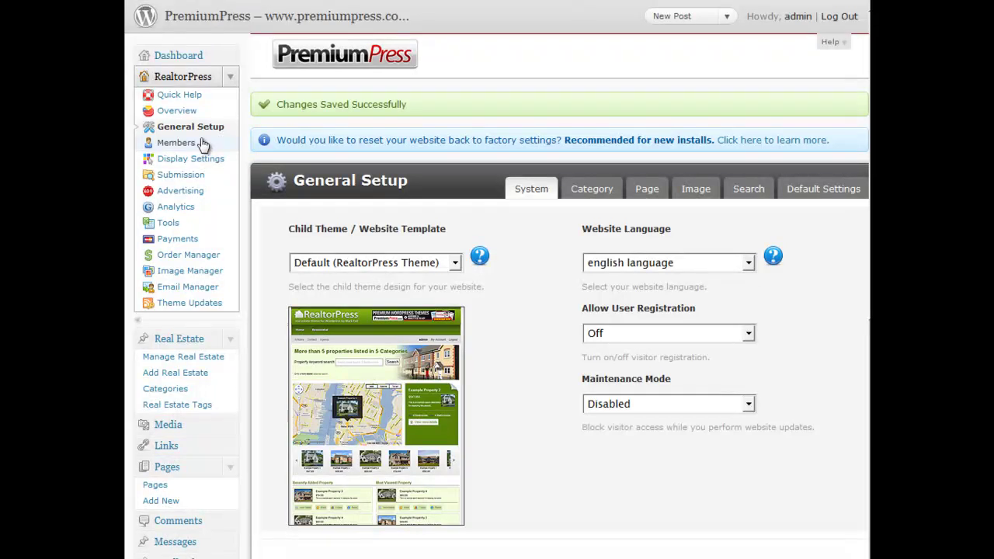
- Try the blue and purple child theme colours from the dropdown
left_click(200, 128)
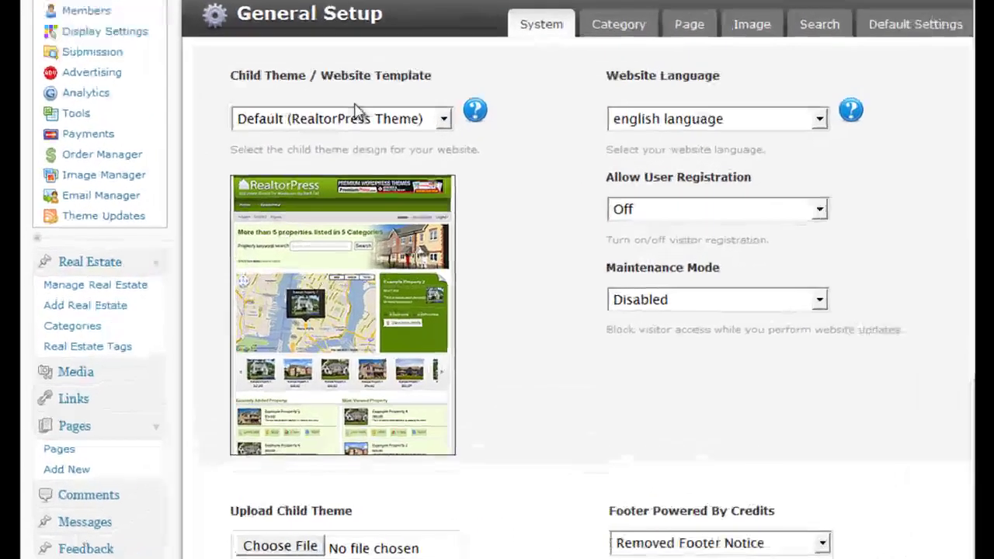
left_click(353, 118)
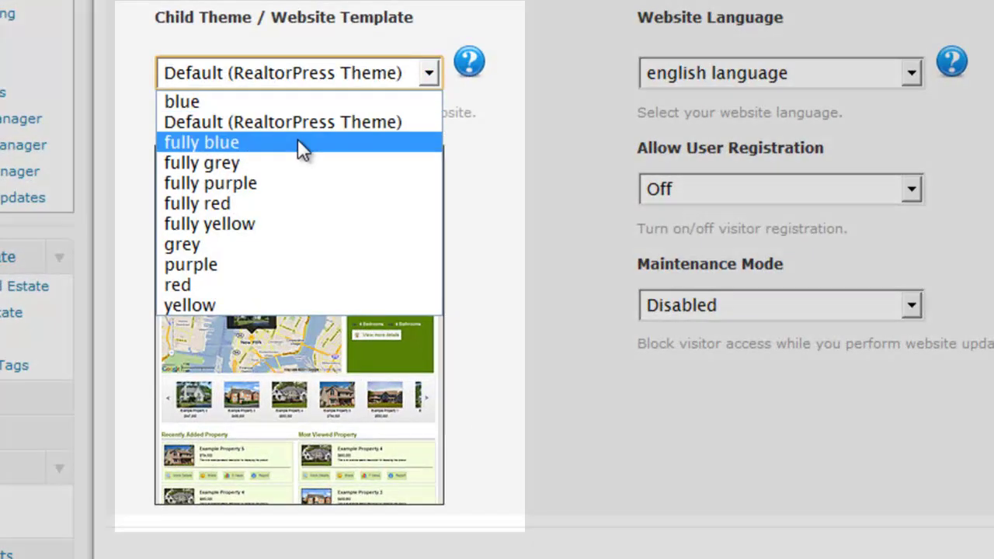
left_click(298, 143)
left_click(292, 74)
left_click(284, 184)
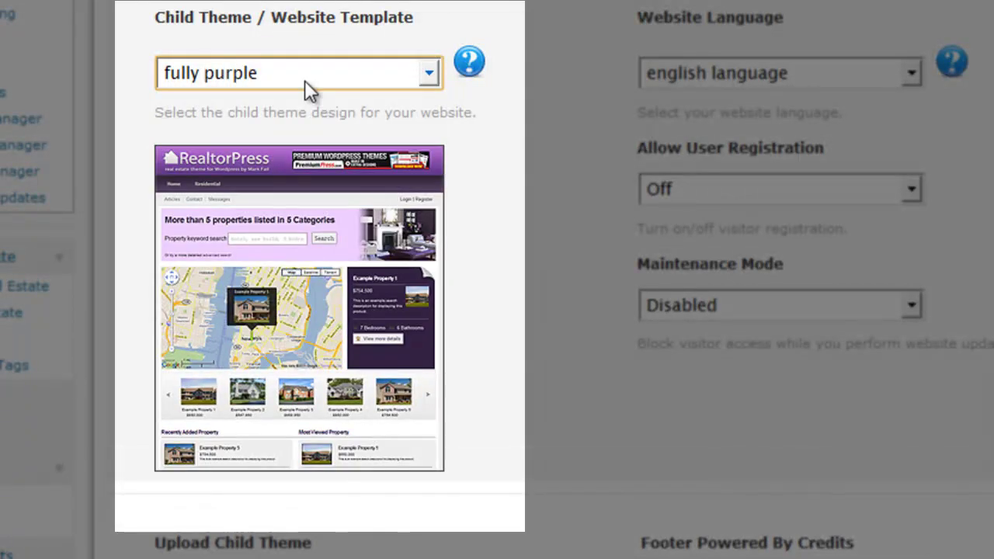
- Preview the grey and purple templates, then choose the red website template
left_click(305, 80)
left_click(275, 177)
left_click(273, 77)
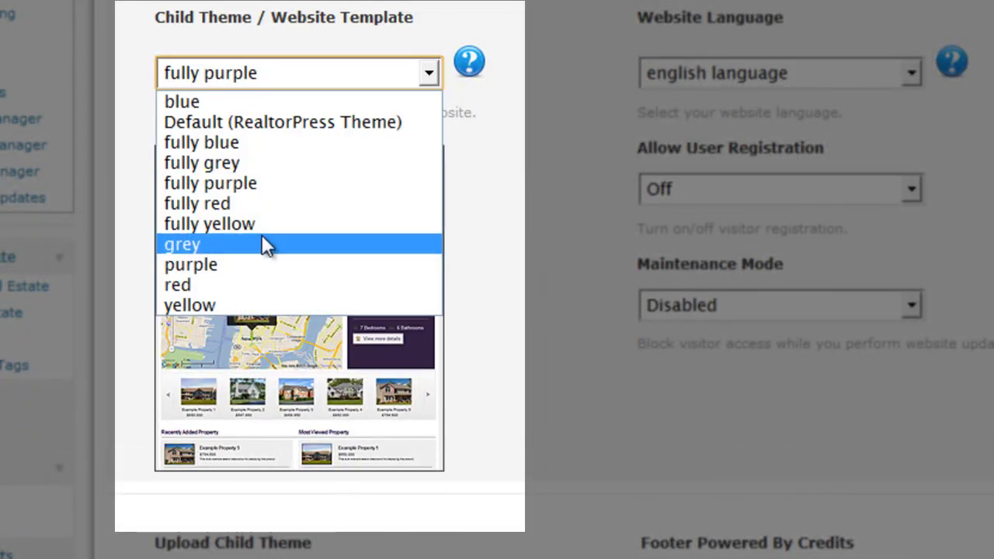
left_click(262, 237)
left_click(299, 81)
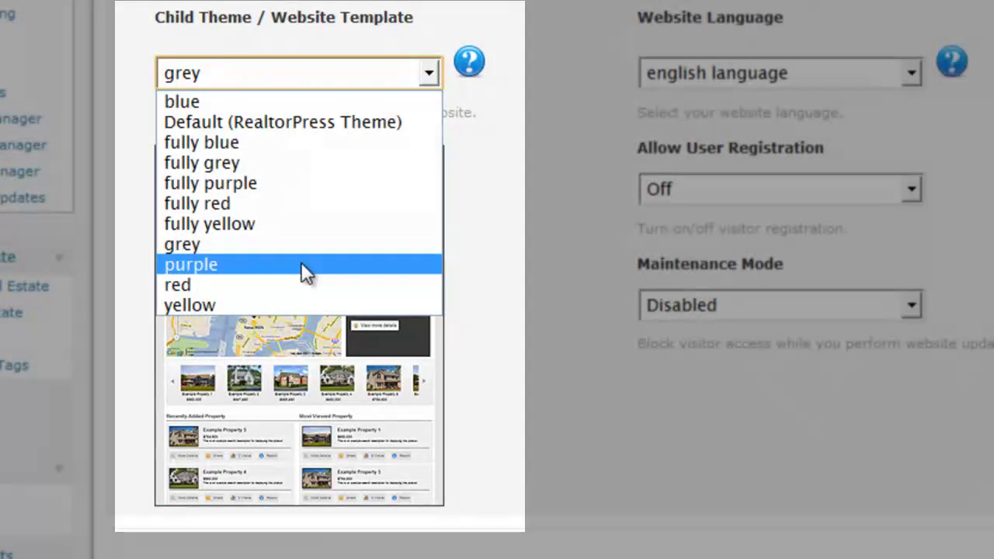
left_click(304, 268)
left_click(289, 78)
left_click(265, 284)
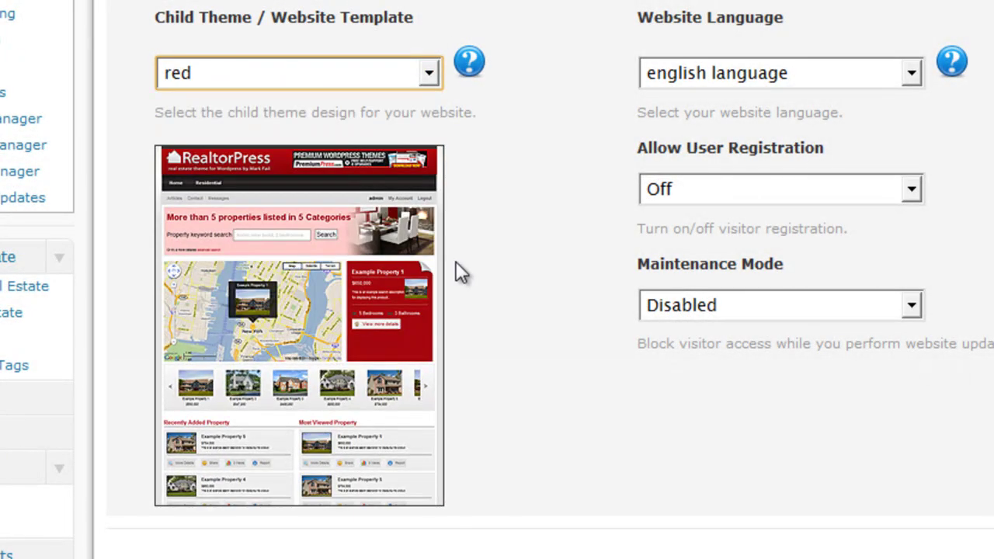
scroll(479, 262, "down", 3)
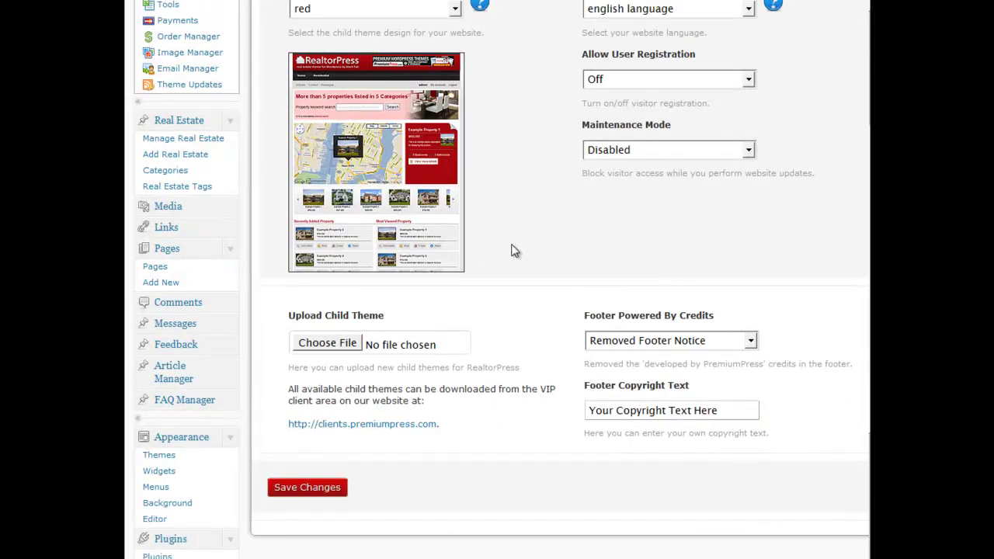
scroll(511, 250, "up", 2)
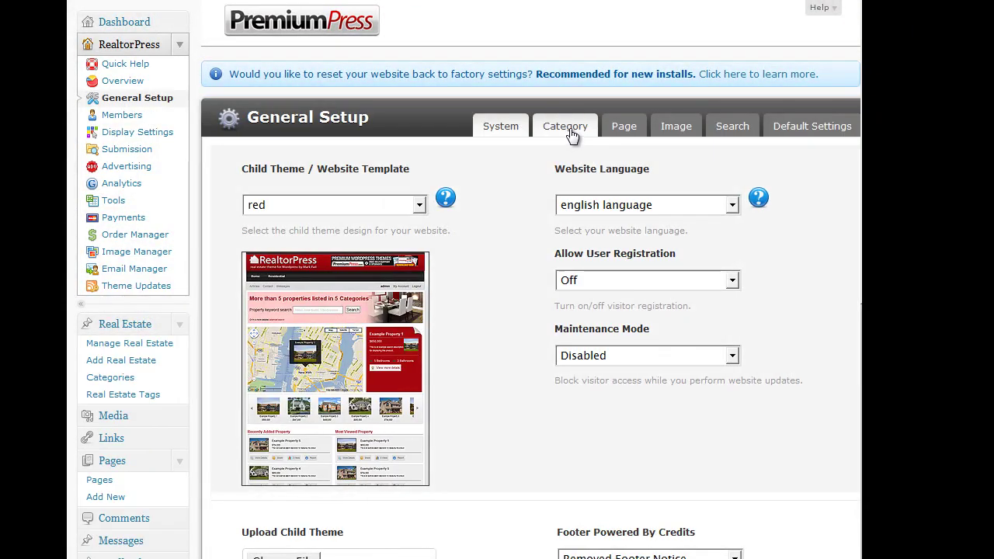
- Review the Category settings and the list of pages to hide
left_click(571, 129)
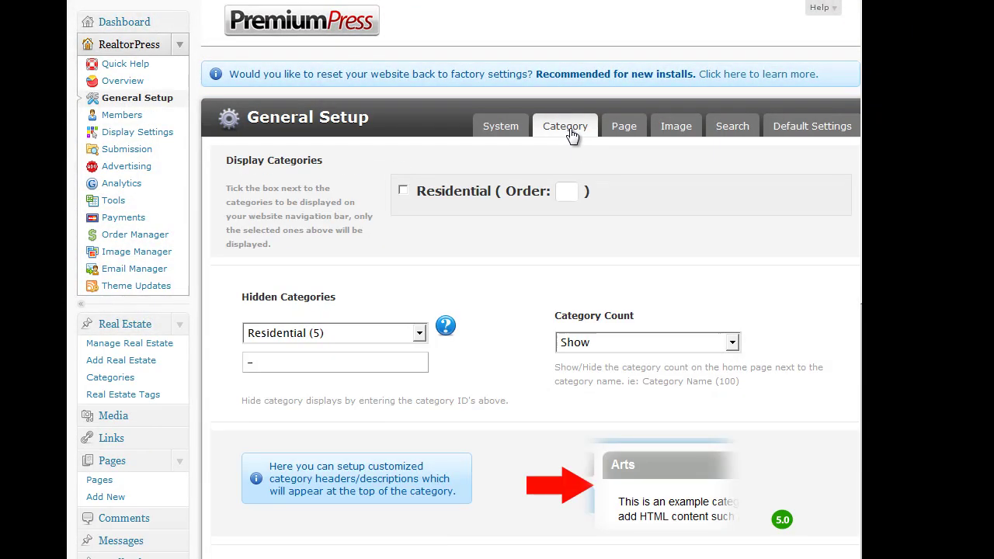
left_click(627, 135)
left_click(571, 132)
left_click(622, 129)
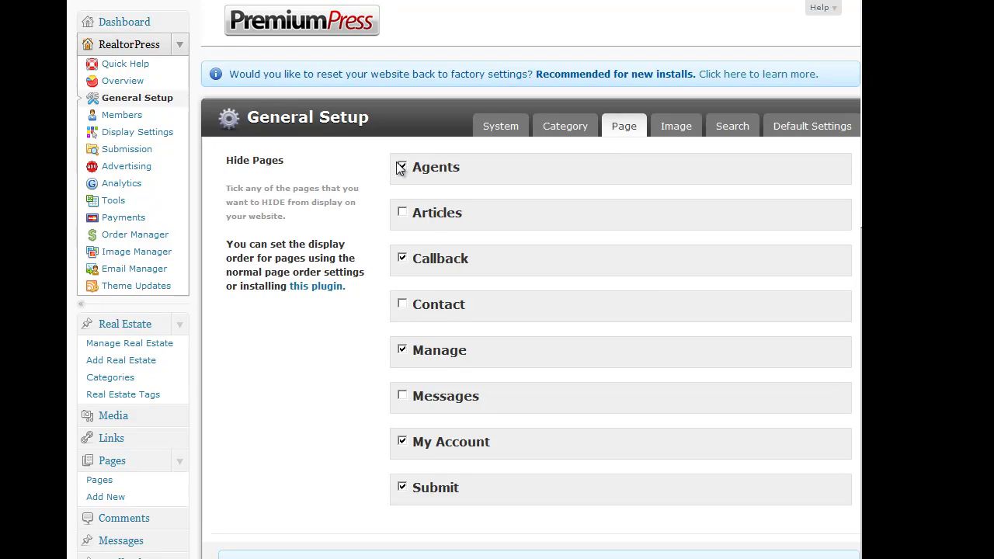
scroll(379, 164, "down", 3)
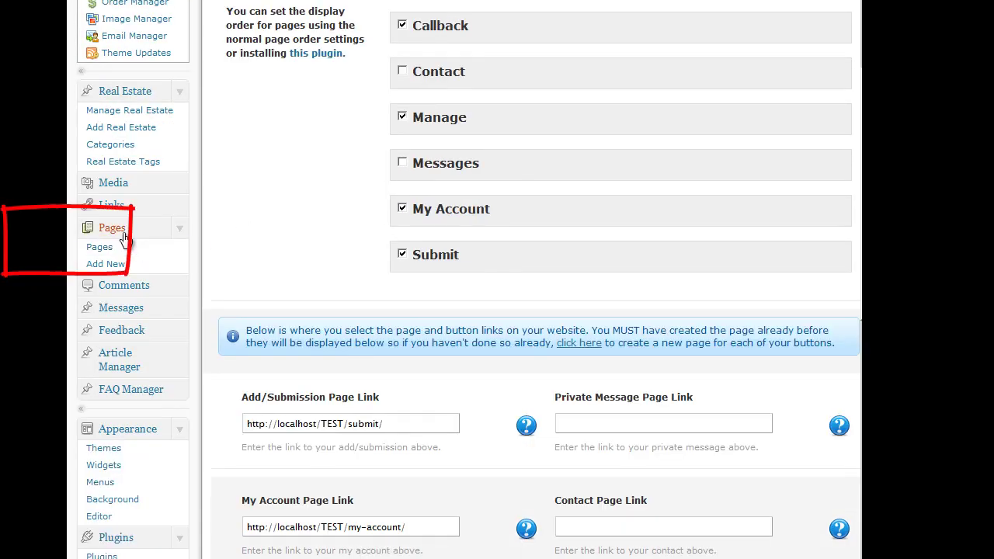
scroll(123, 233, "down", 1)
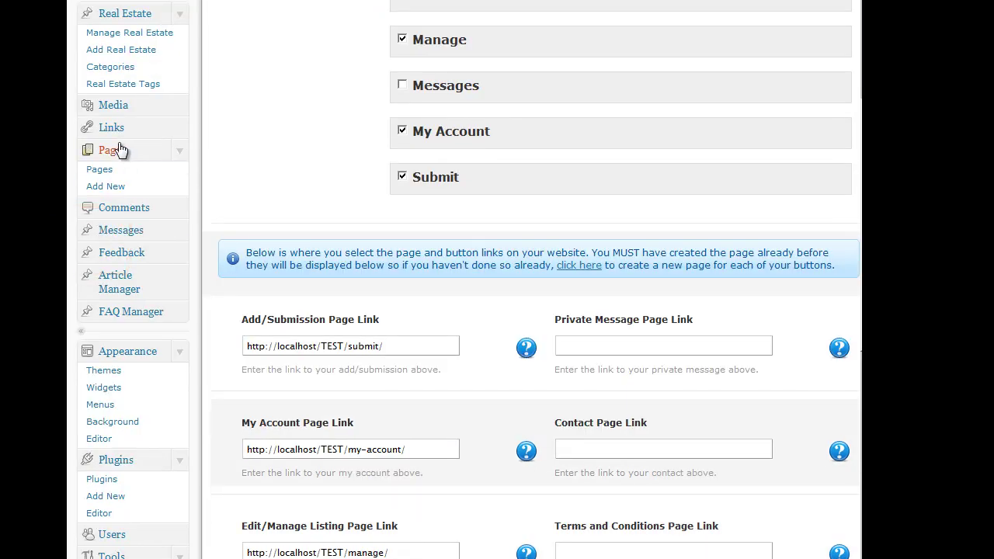
scroll(218, 208, "up", 1)
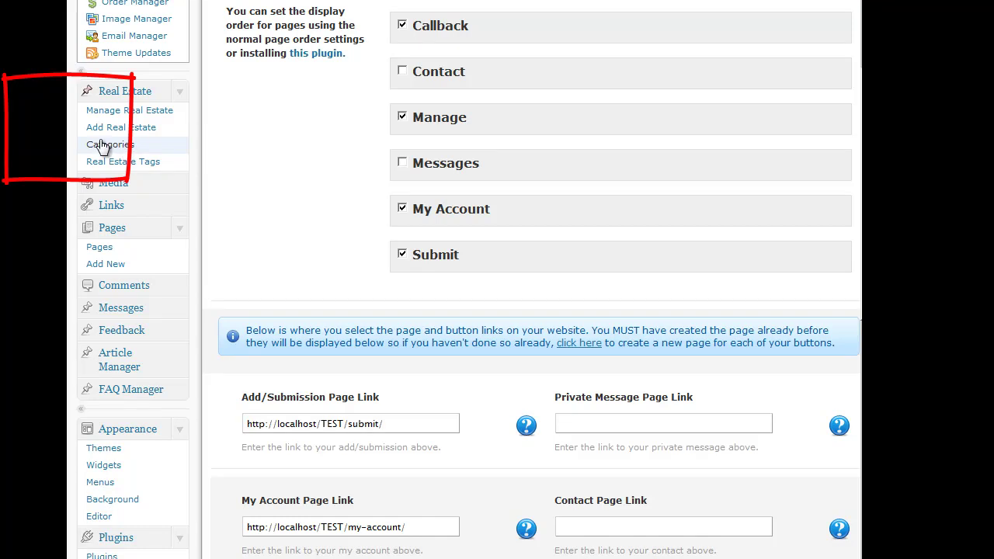
scroll(310, 172, "up", 3)
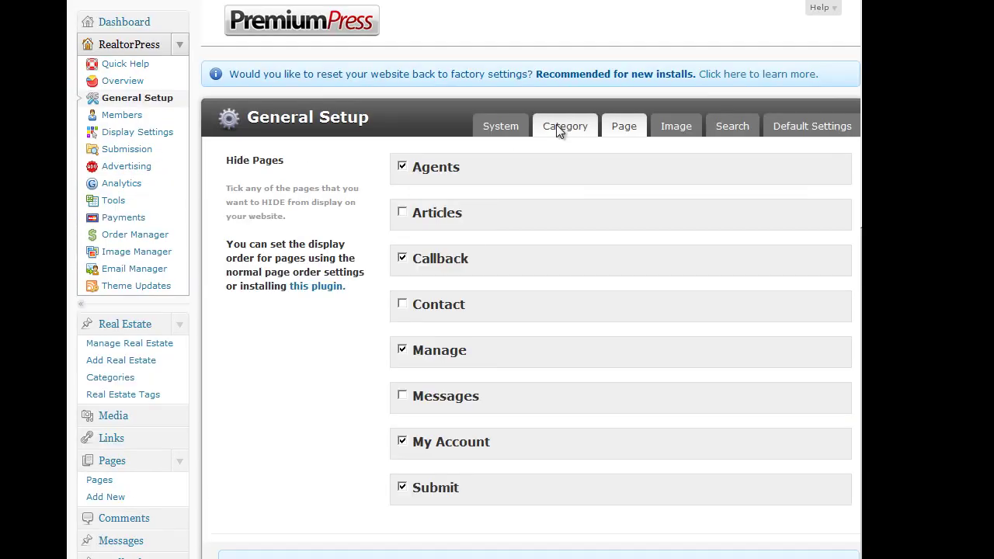
- Tick Residential under Display Categories and save the changes
left_click(556, 127)
left_click(401, 191)
scroll(386, 174, "down", 4)
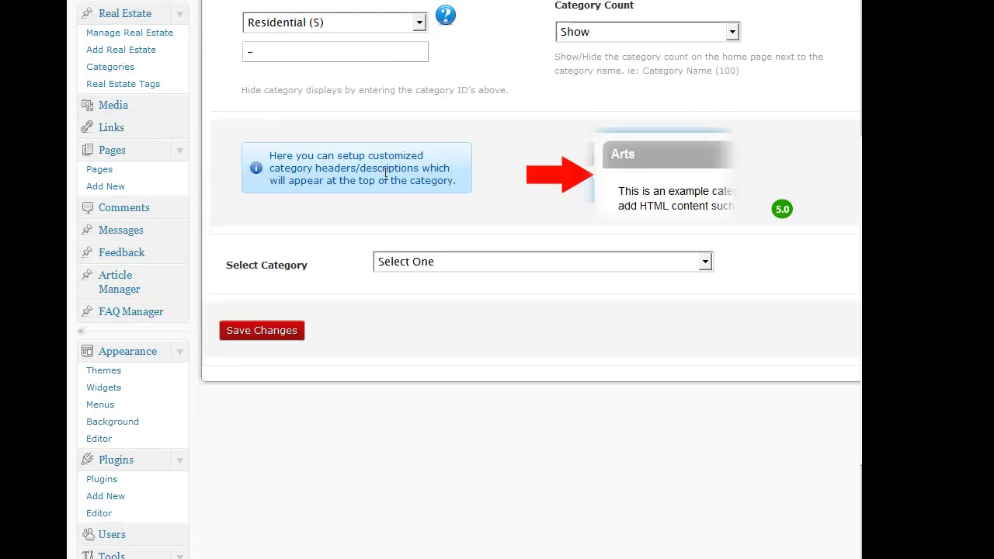
scroll(386, 174, "down", 2)
left_click(291, 177)
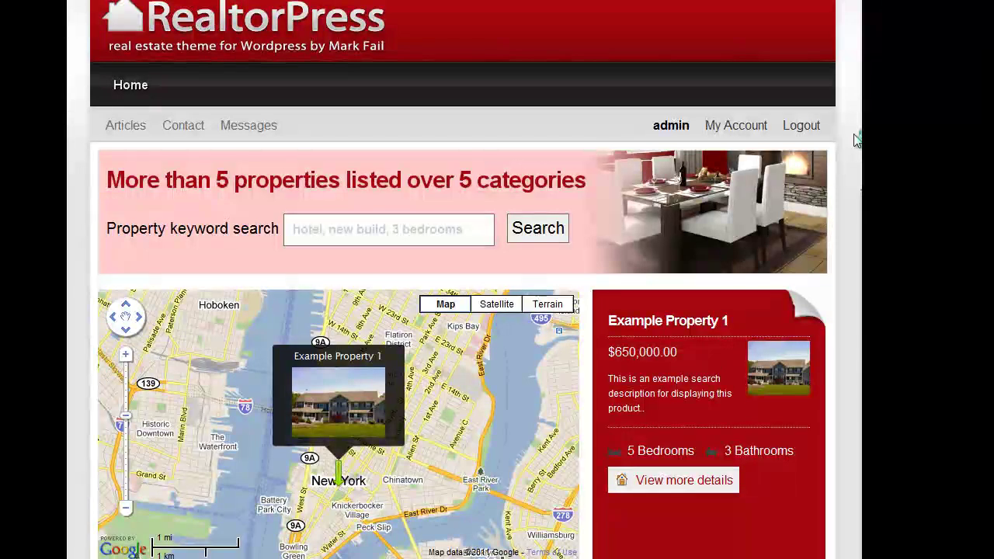
- Reload the homepage so the new Residential link appears
key("F5")
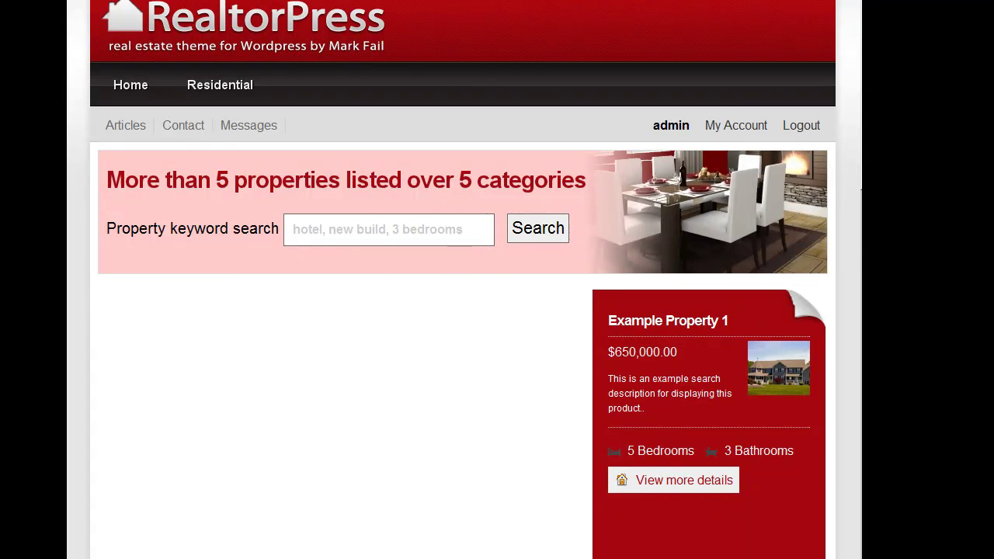
scroll(861, 188, "down", 2)
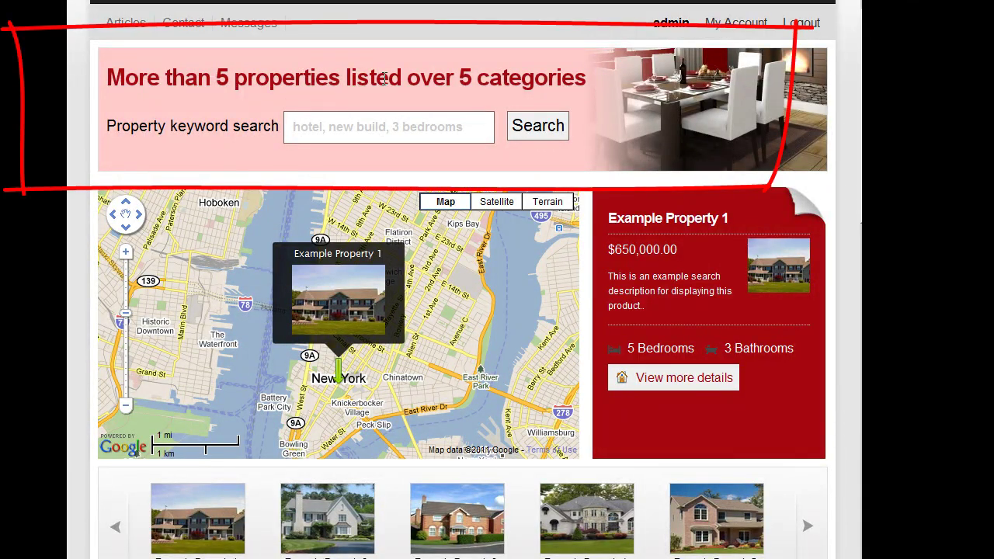
scroll(853, 111, "down", 3)
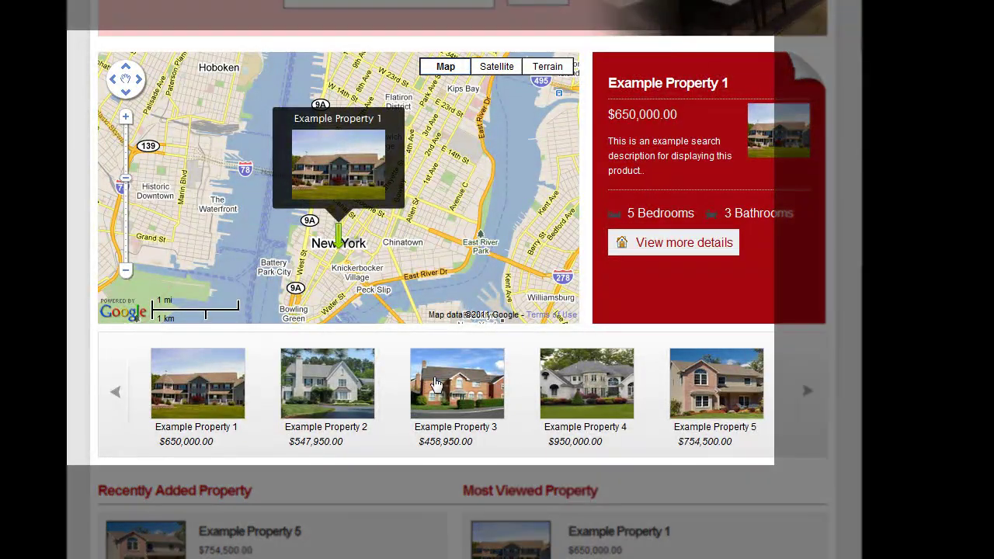
- Preview Example Properties 3, 4, 5 and 1 on the map, then scroll the listings
left_click(437, 383)
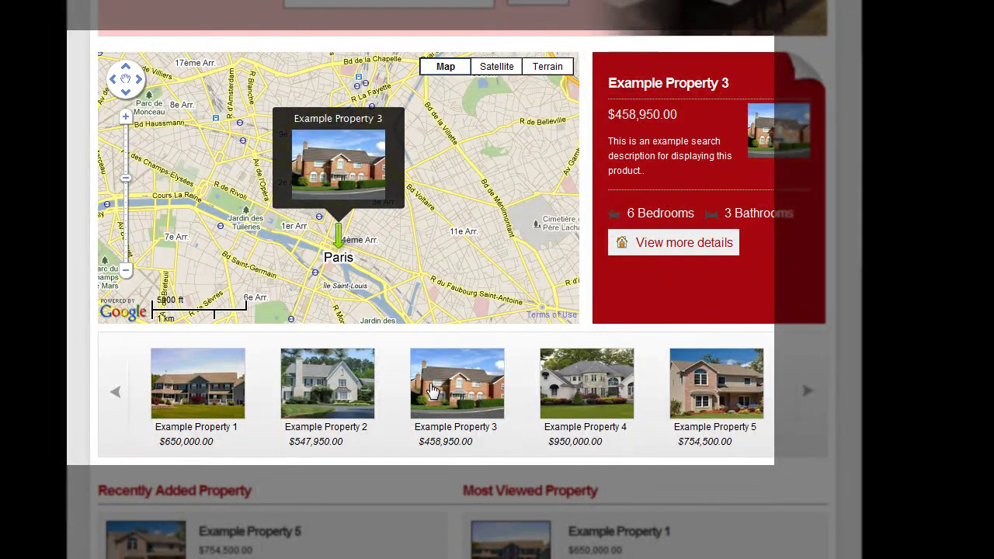
left_click(567, 394)
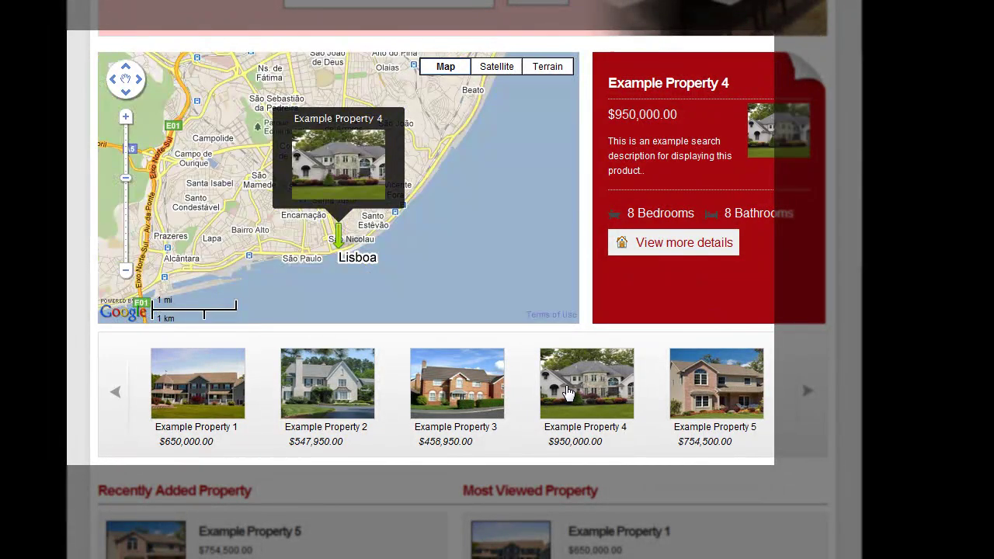
left_click(699, 389)
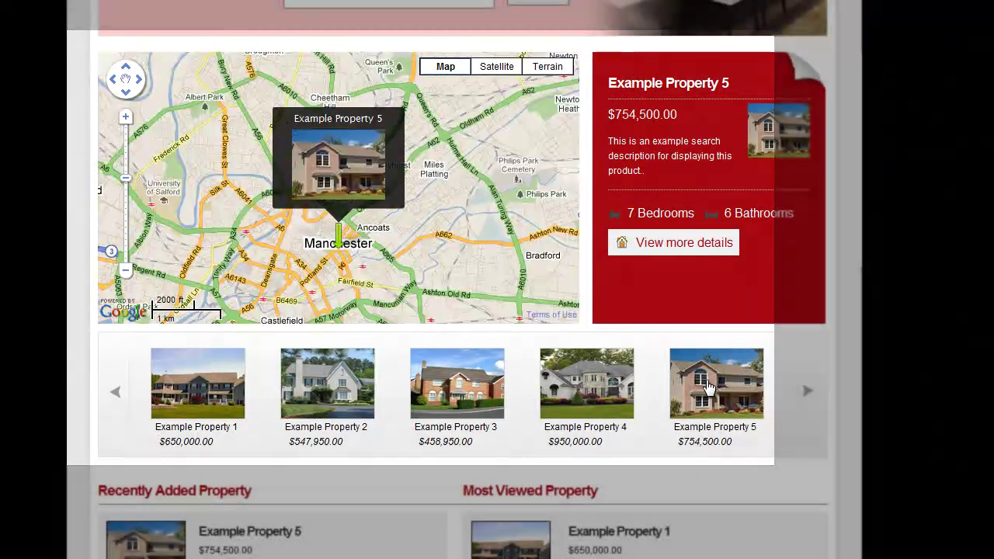
left_click(222, 408)
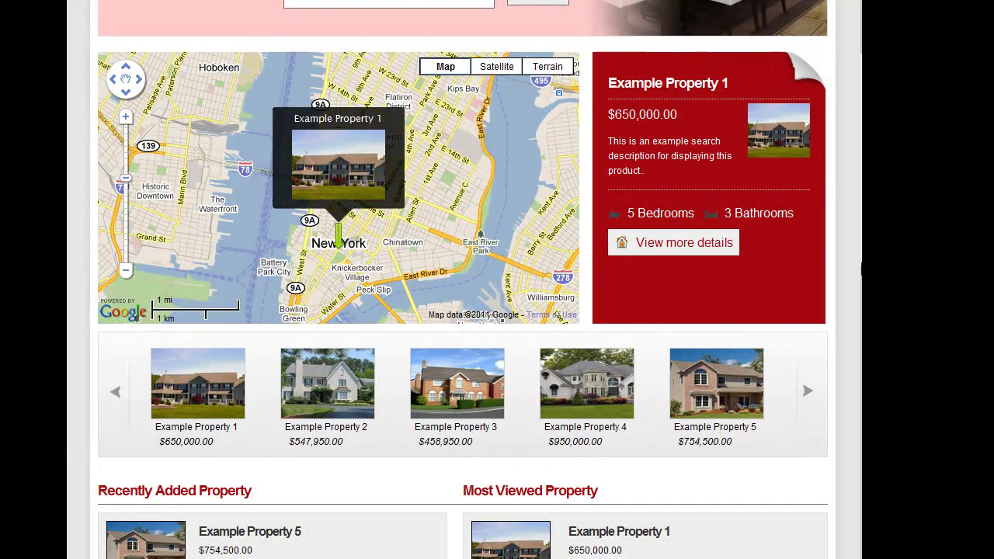
scroll(859, 295, "down", 5)
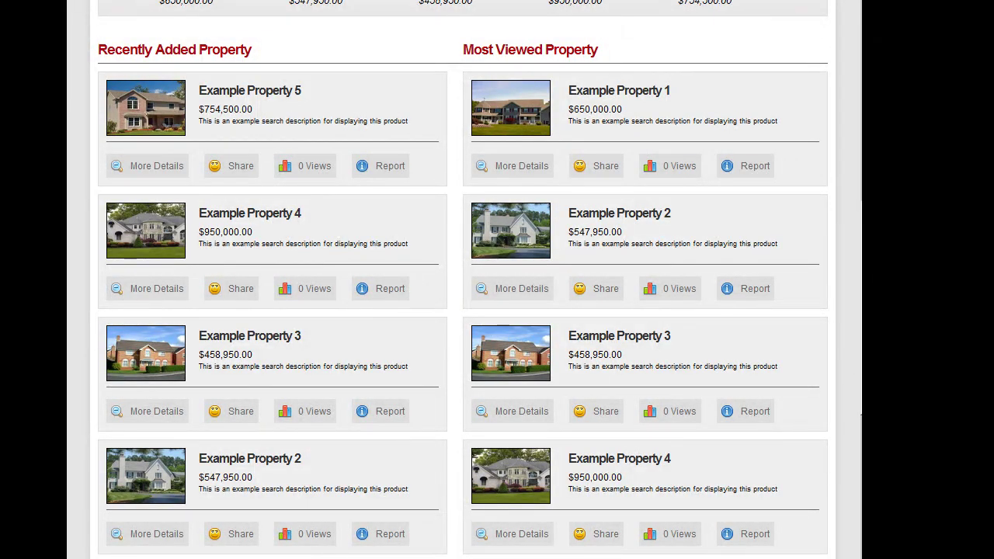
scroll(860, 415, "down", 3)
scroll(860, 416, "down", 1)
scroll(861, 415, "down", 1)
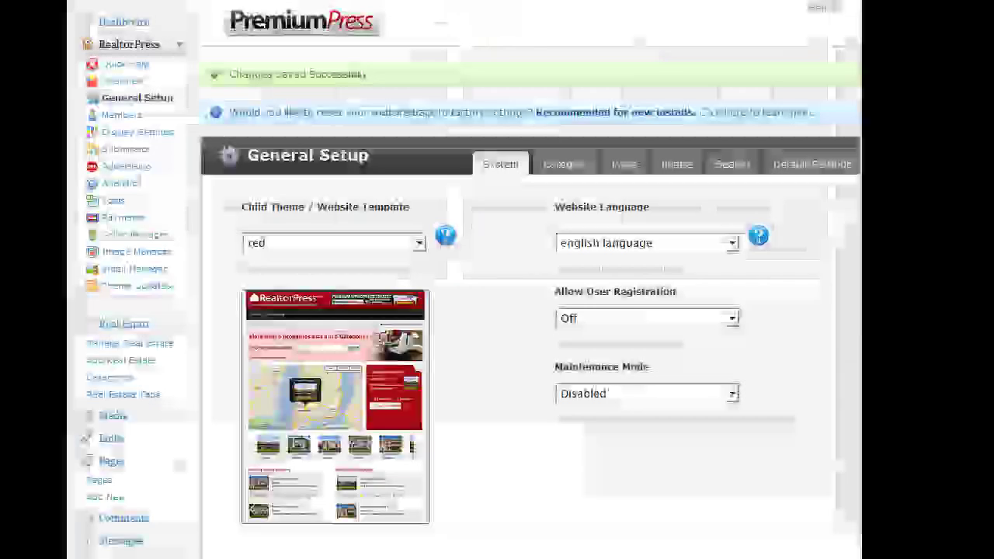
- Open the Home Page tab of Display Settings and scroll through the featured boxes
left_click(138, 133)
left_click(610, 93)
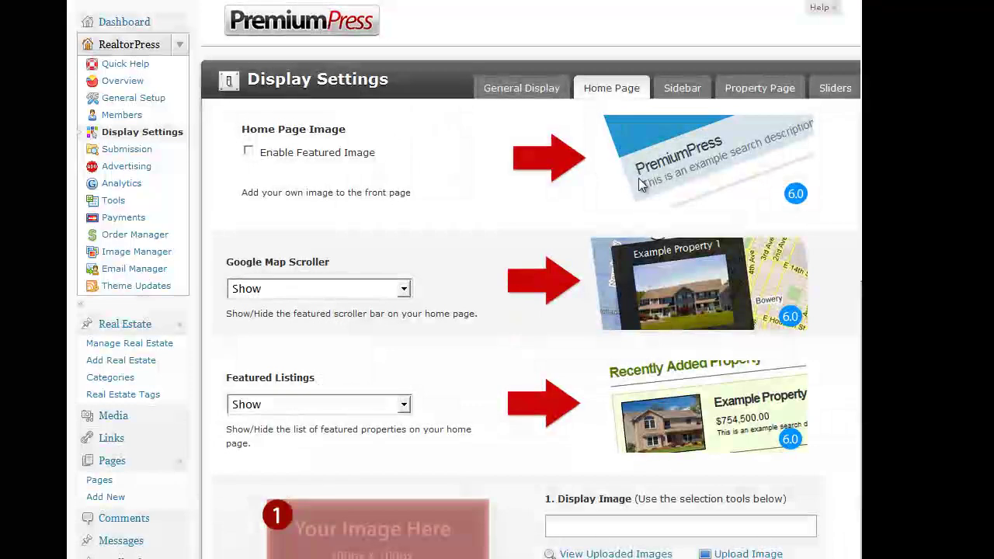
scroll(651, 174, "down", 3)
scroll(649, 174, "down", 2)
scroll(590, 217, "down", 2)
scroll(559, 272, "down", 1)
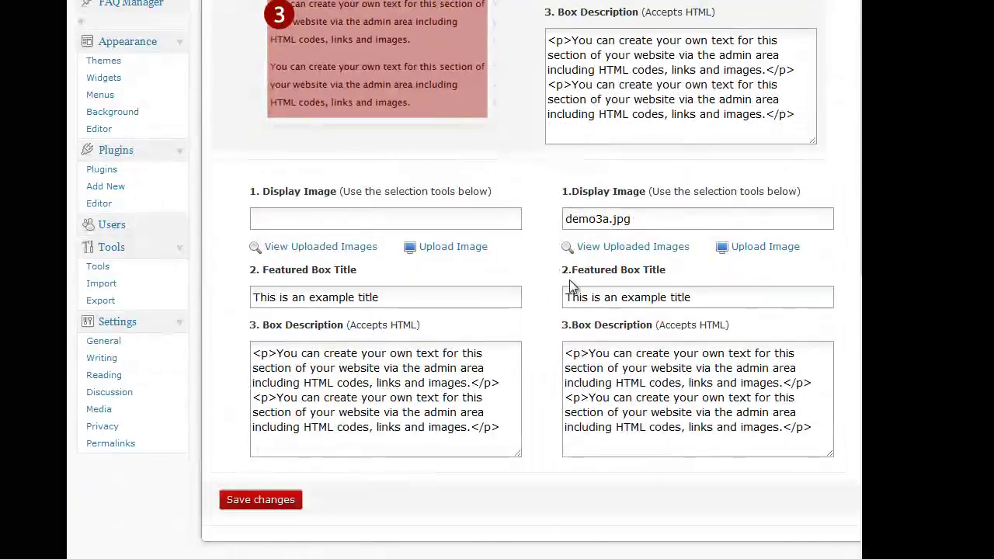
scroll(493, 250, "up", 4)
scroll(490, 262, "up", 3)
scroll(414, 226, "up", 1)
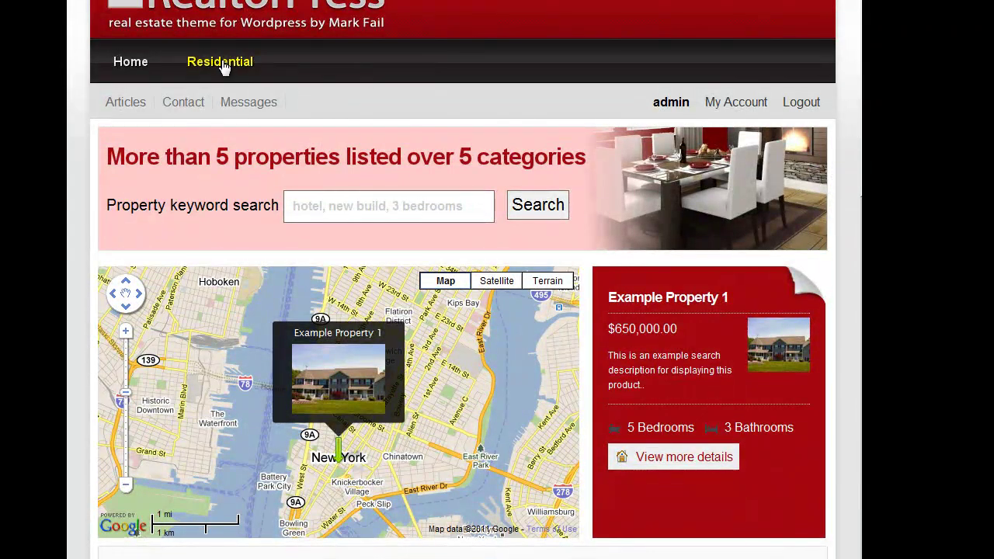
- Open the Residential category and scroll through its five example properties
left_click(222, 63)
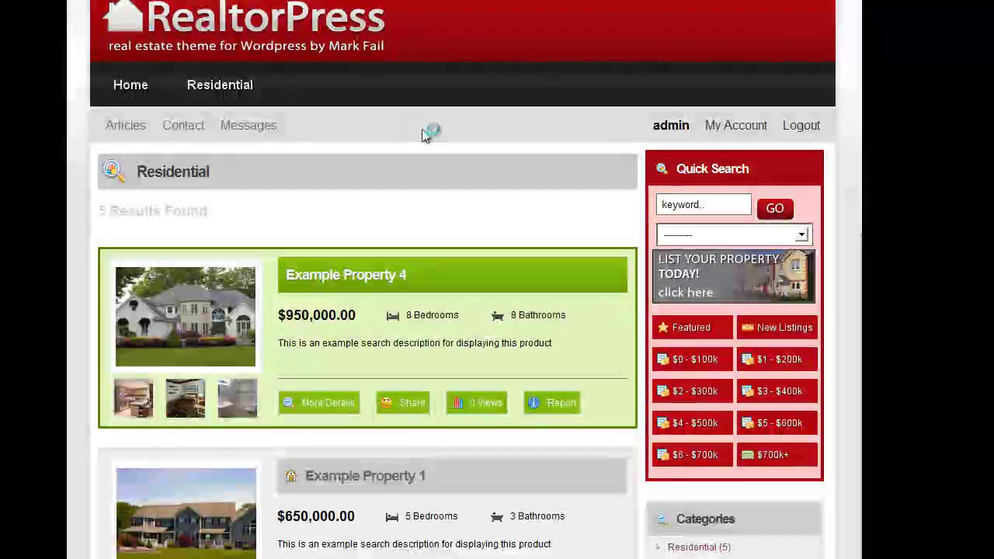
scroll(431, 124, "down", 1)
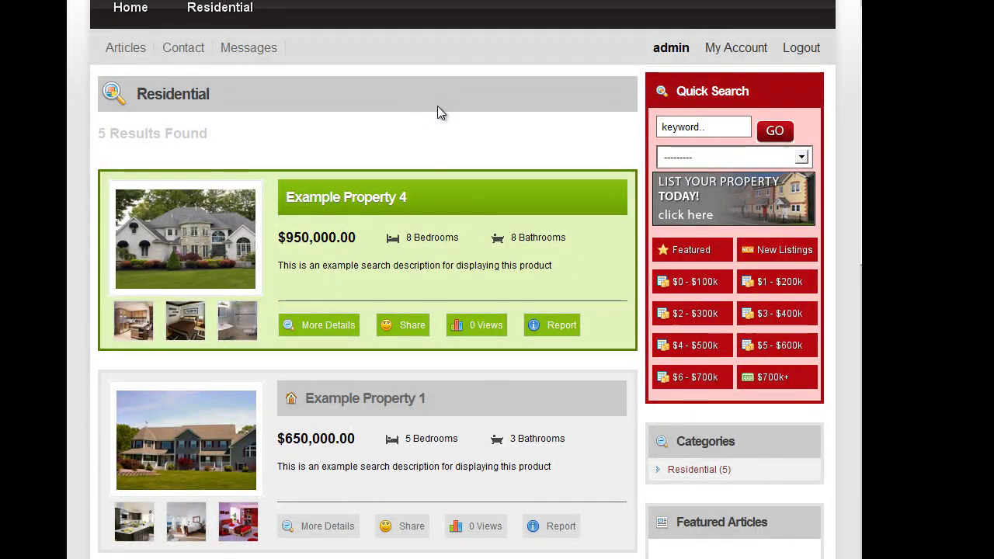
scroll(394, 135, "down", 1)
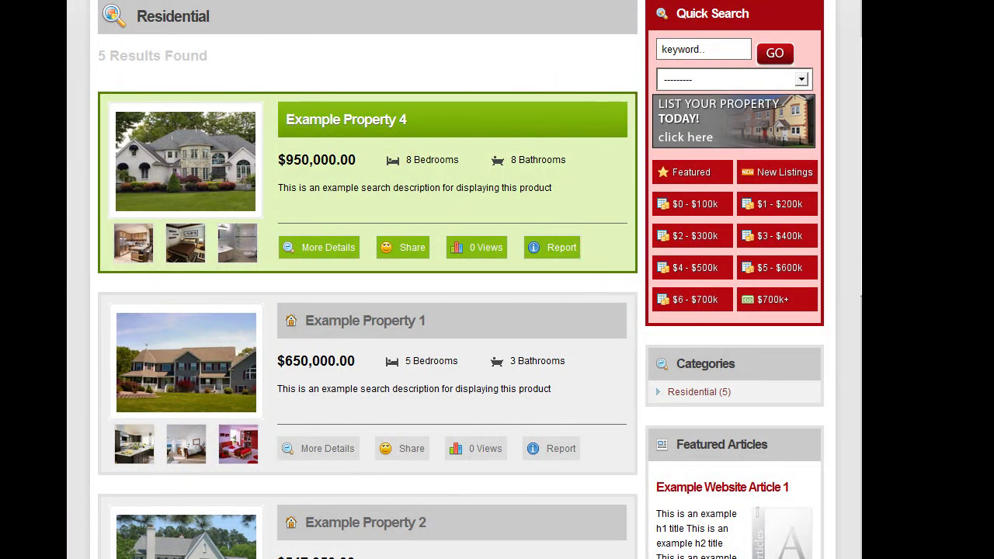
scroll(365, 280, "down", 1)
scroll(365, 279, "up", 3)
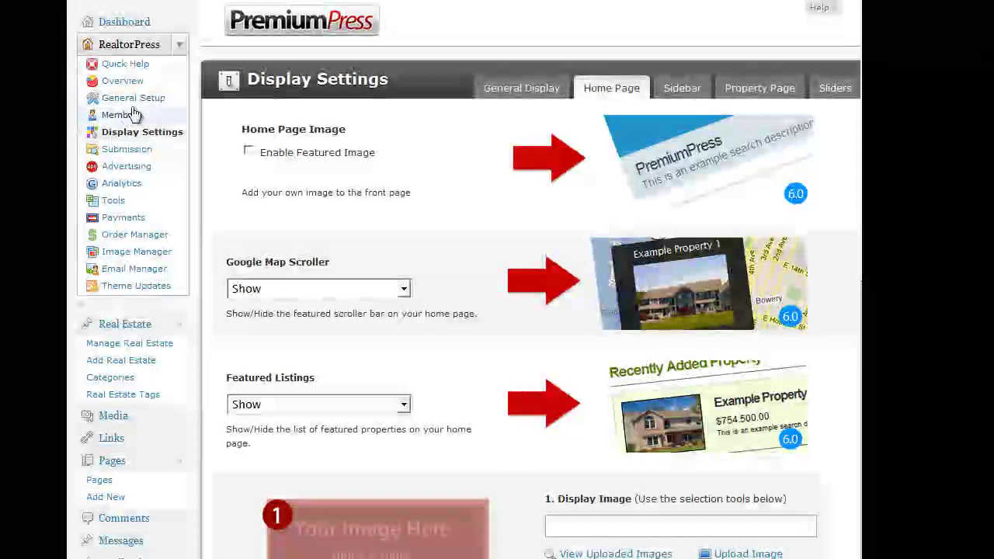
- Enable Display for the results-ordering list in the default listing settings
left_click(132, 99)
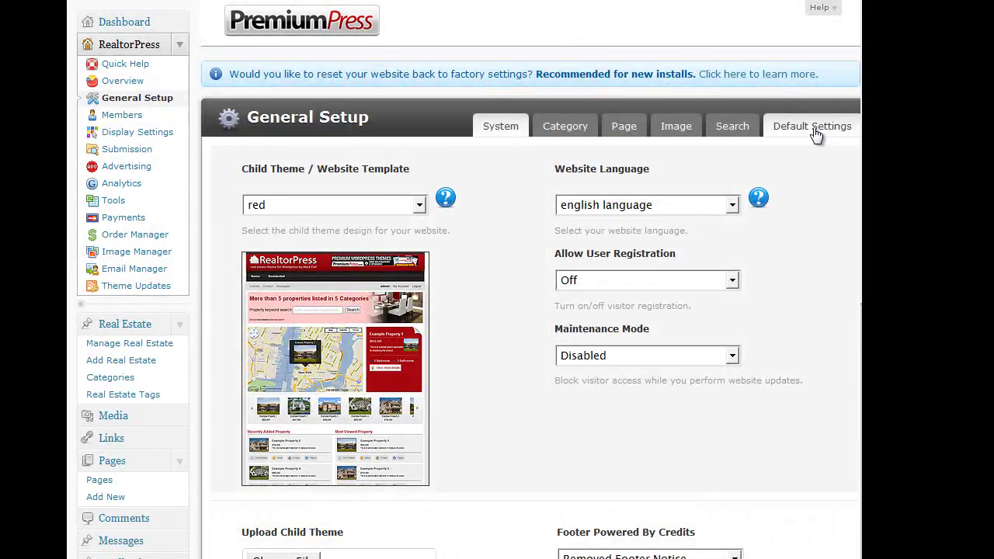
left_click(818, 129)
scroll(544, 233, "down", 6)
scroll(498, 165, "down", 2)
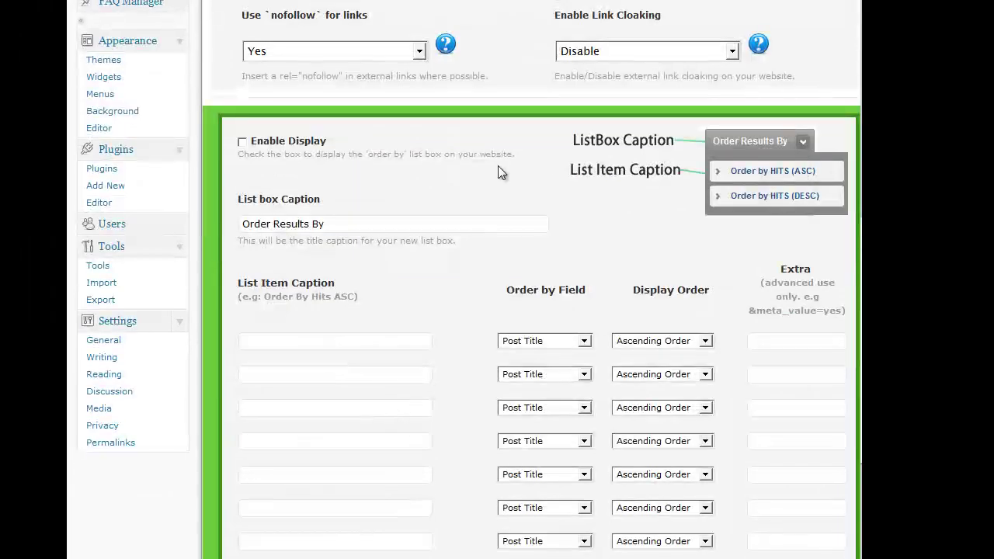
left_click(243, 142)
- Enter captions 'Order by PRICE (Hig - Low)' and 'Order by PRICE (Low - Hig)'
left_click(333, 341)
type("Order by PRICE (Hig - Low)")
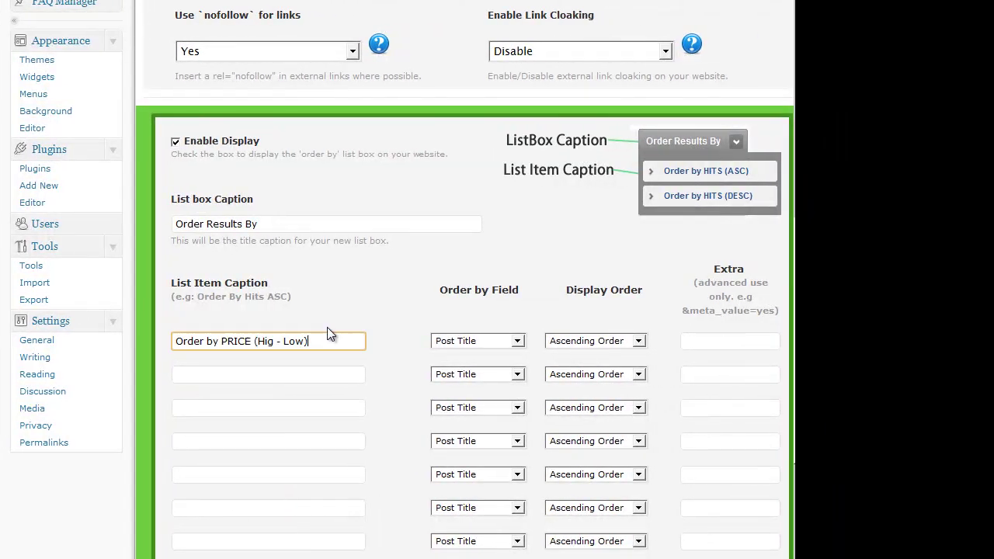
left_click(314, 375)
type("prd")
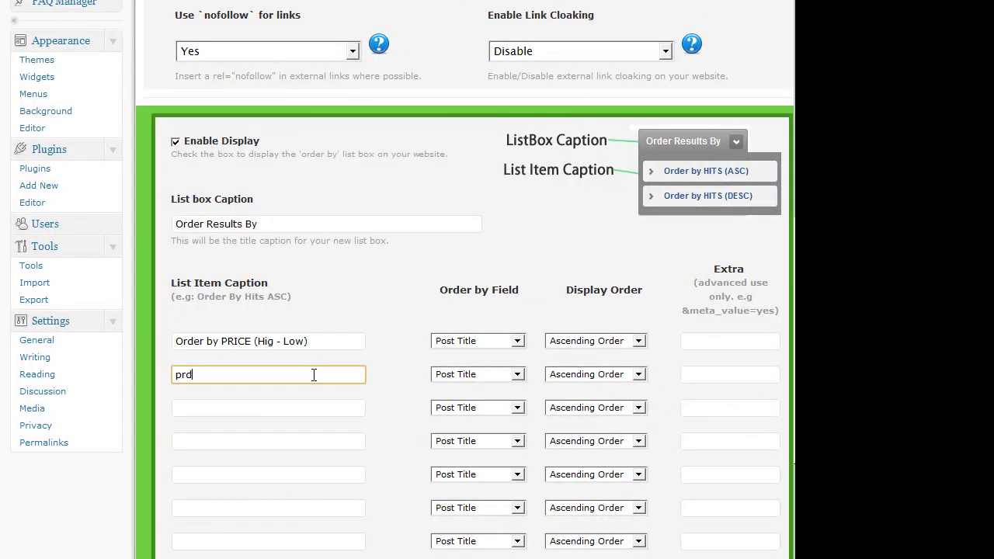
key("BackSpace")
key("BackSpace")
key("BackSpace")
type("order")
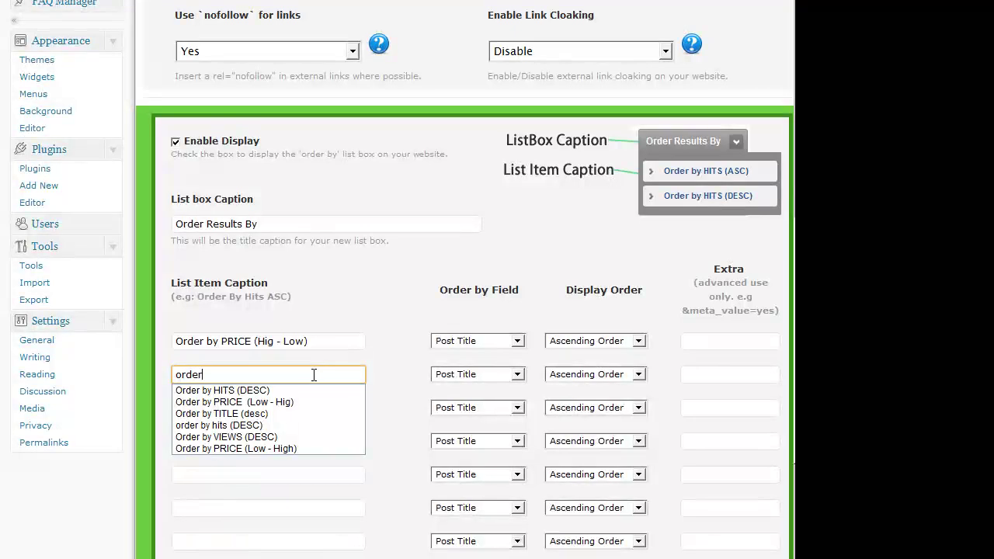
key("Down")
key("Down")
key("Return")
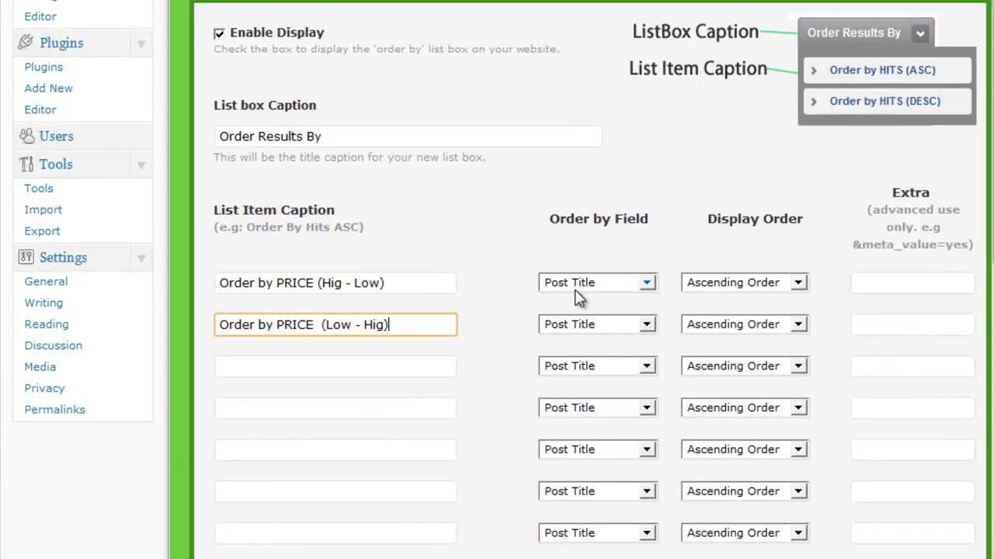
- Set both options' Order by Field to price, with option two sorting Descending
left_click(646, 283)
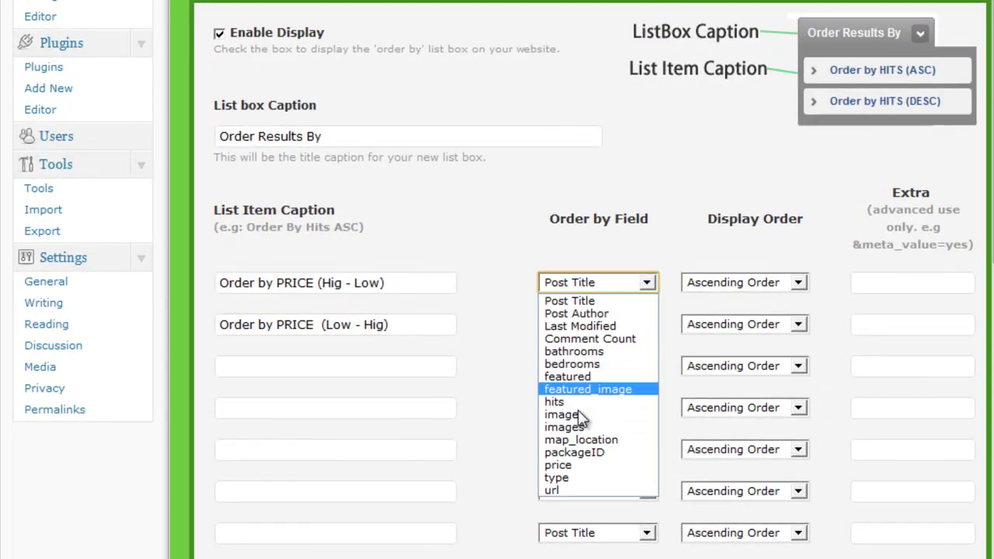
left_click(575, 474)
left_click(590, 326)
left_click(588, 504)
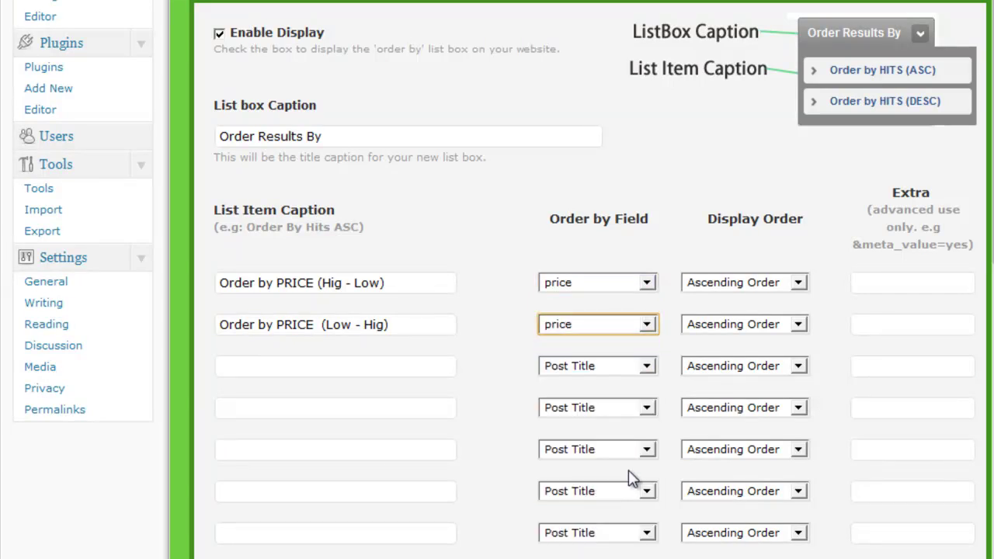
left_click(773, 326)
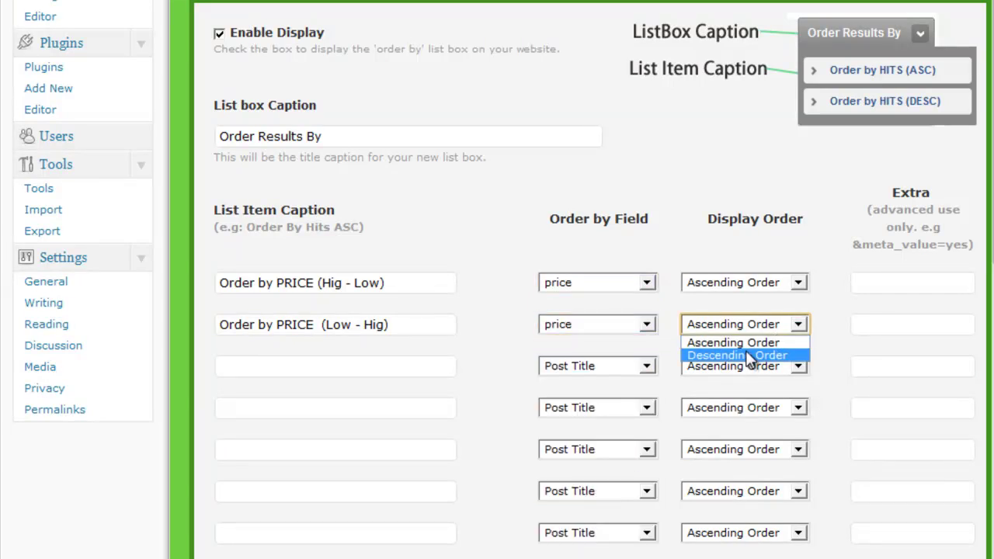
left_click(745, 355)
scroll(515, 428, "down", 3)
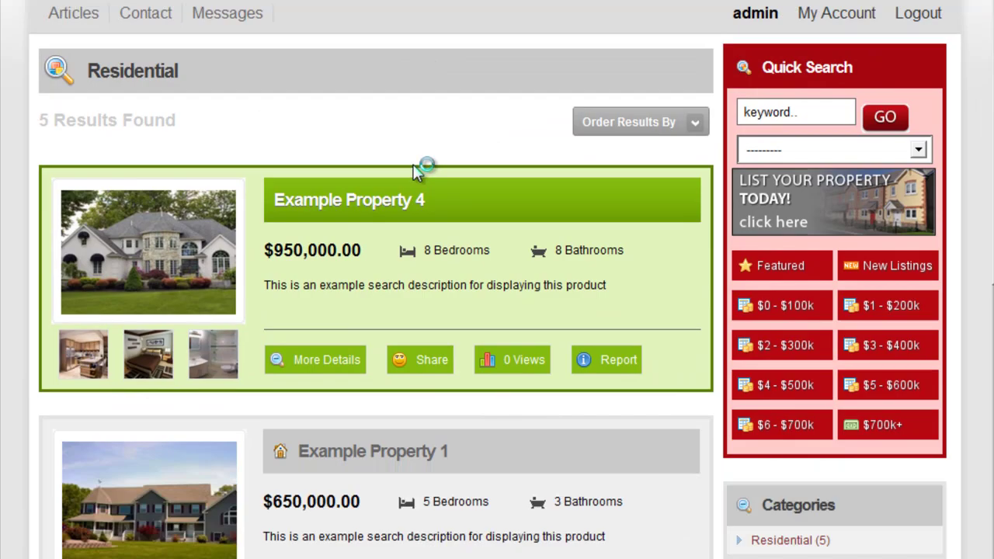
- Reload the Residential listings, clear the Quick Search keyword and check the category choices
left_click(638, 130)
left_click(774, 113)
left_click(787, 149)
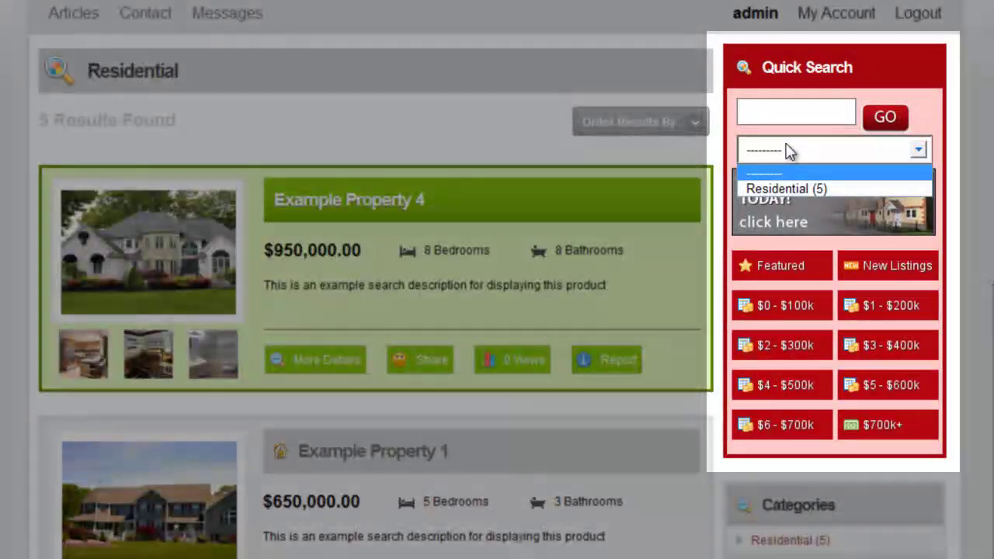
scroll(930, 287, "down", 2)
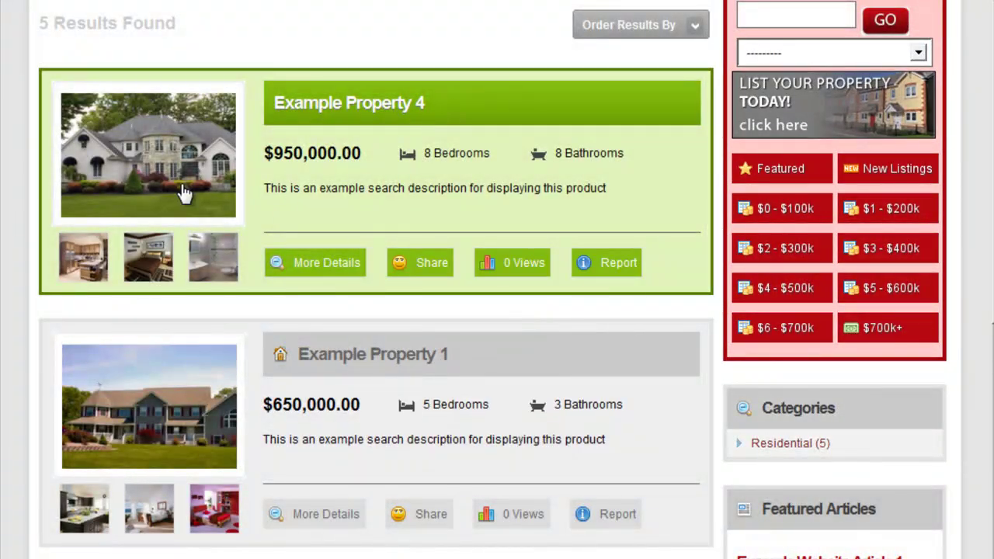
left_click(85, 263)
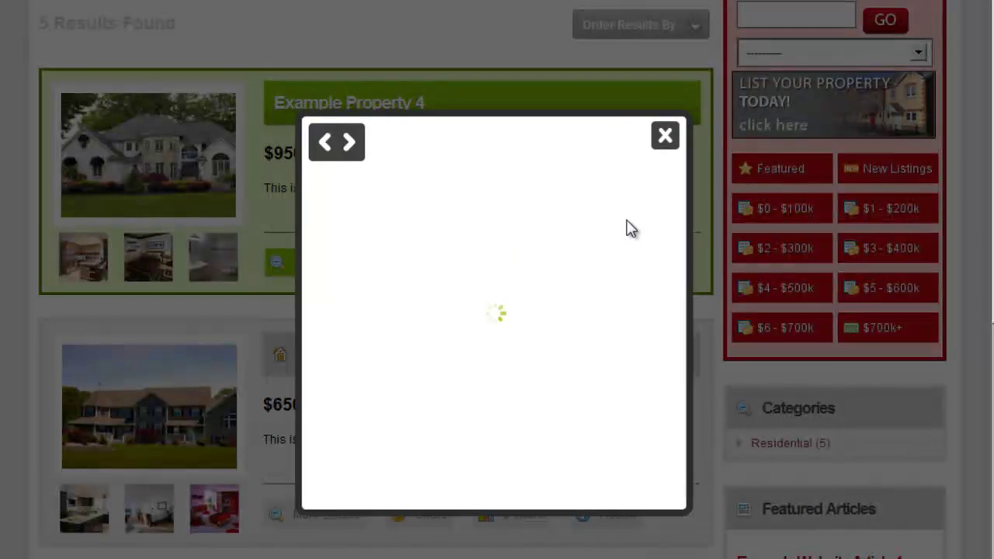
left_click(349, 145)
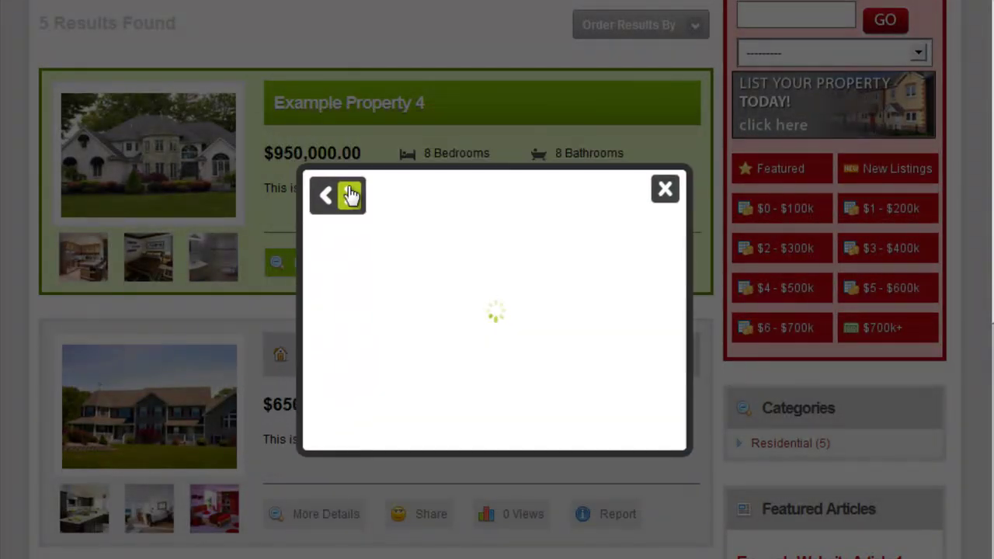
left_click(344, 193)
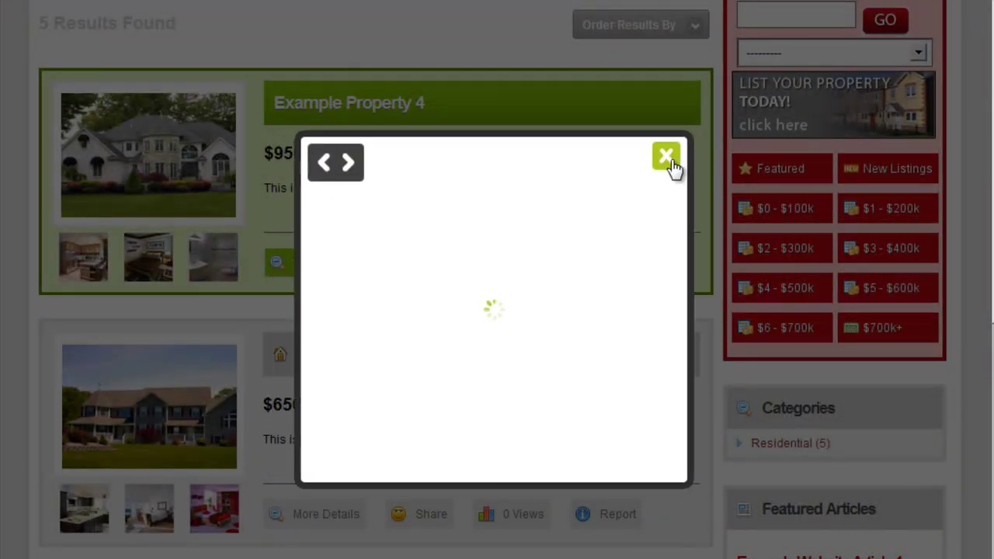
left_click(671, 163)
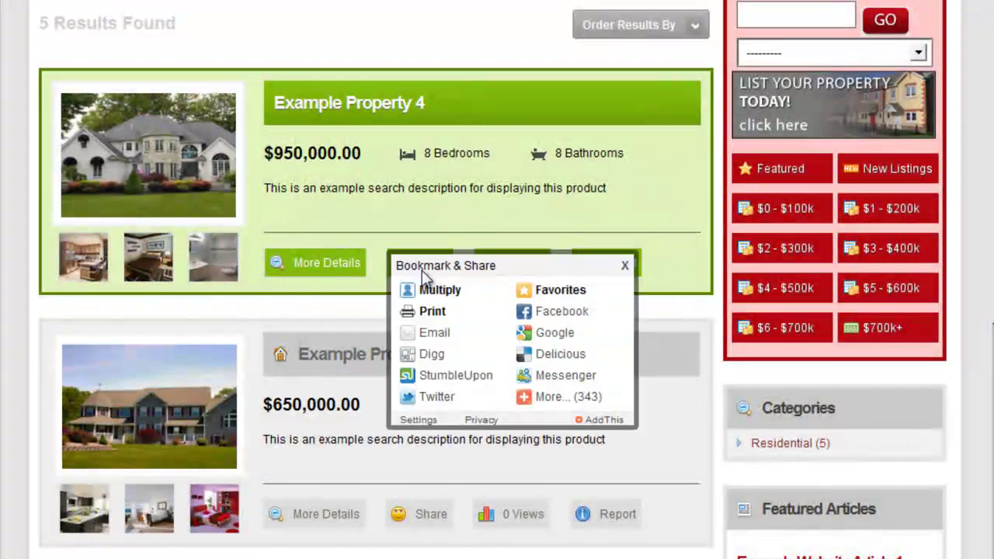
mouse_move(419, 262)
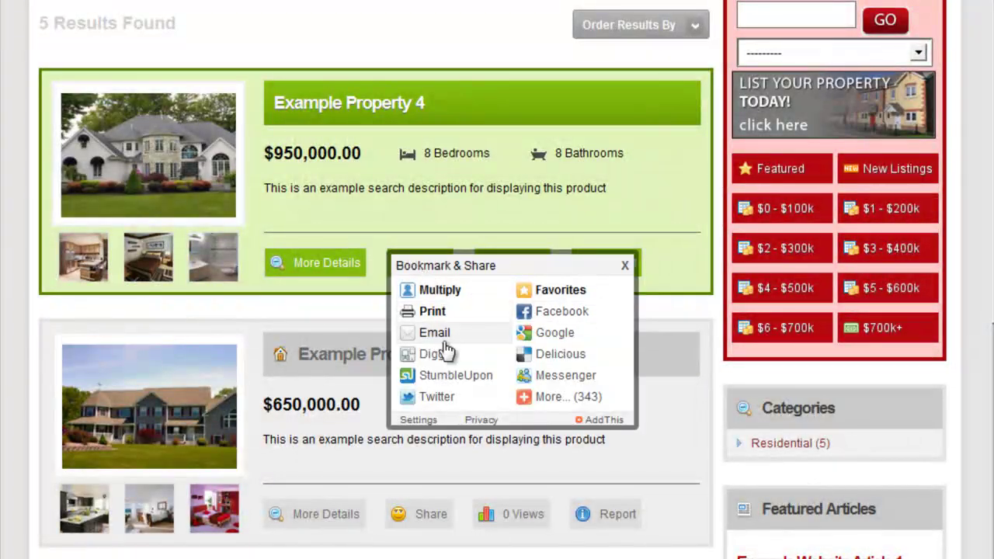
left_click(625, 265)
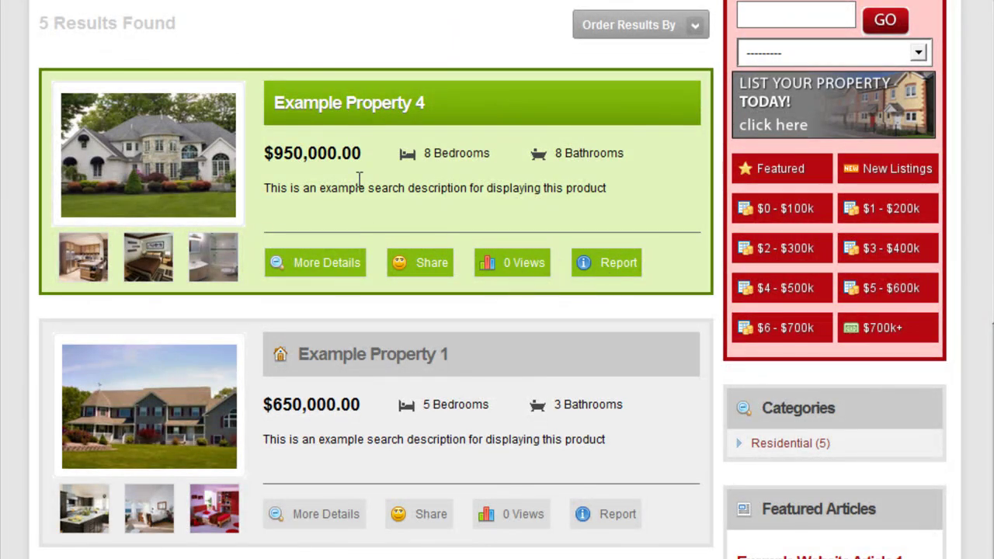
scroll(227, 178, "up", 2)
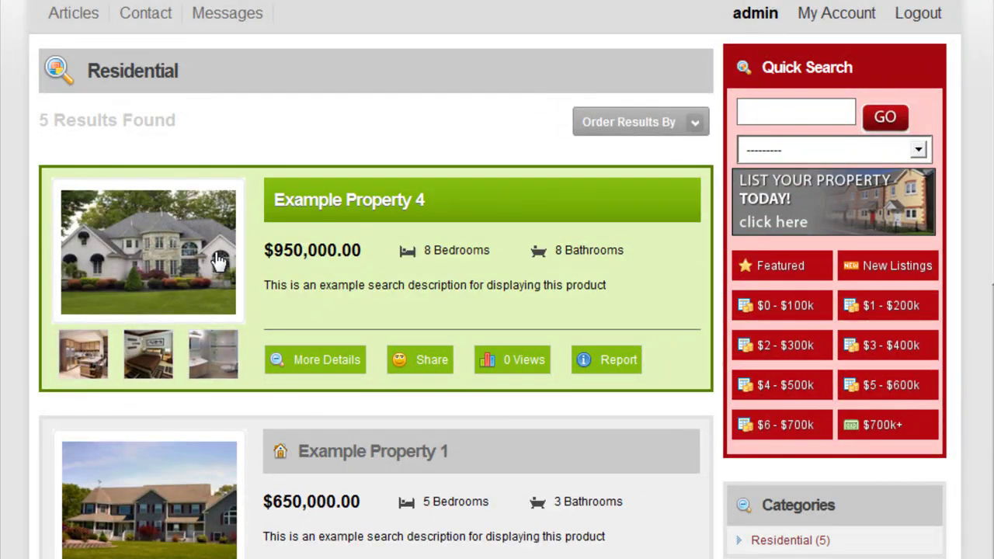
- Open Example Property 4 and view its bedroom, bathroom and kitchen photos
left_click(220, 262)
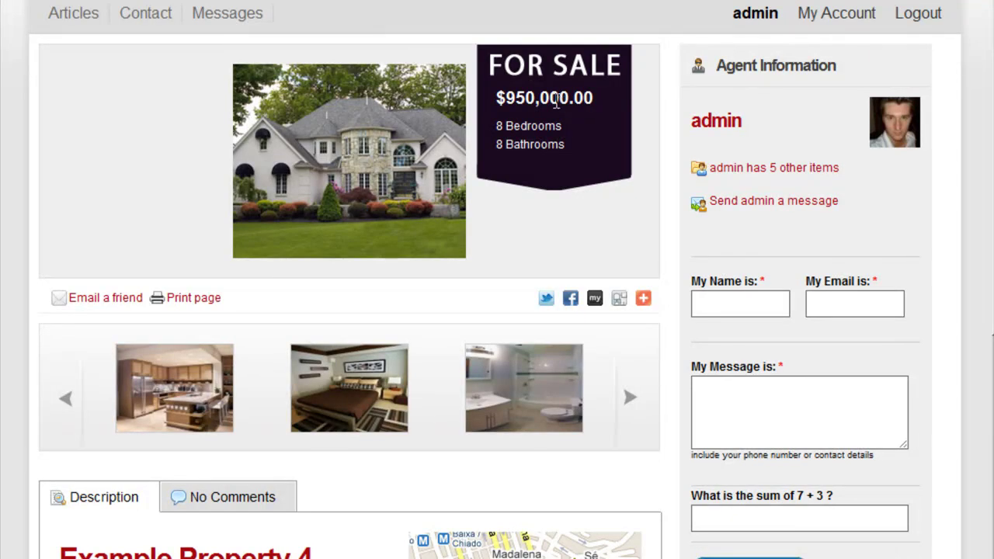
left_click(370, 400)
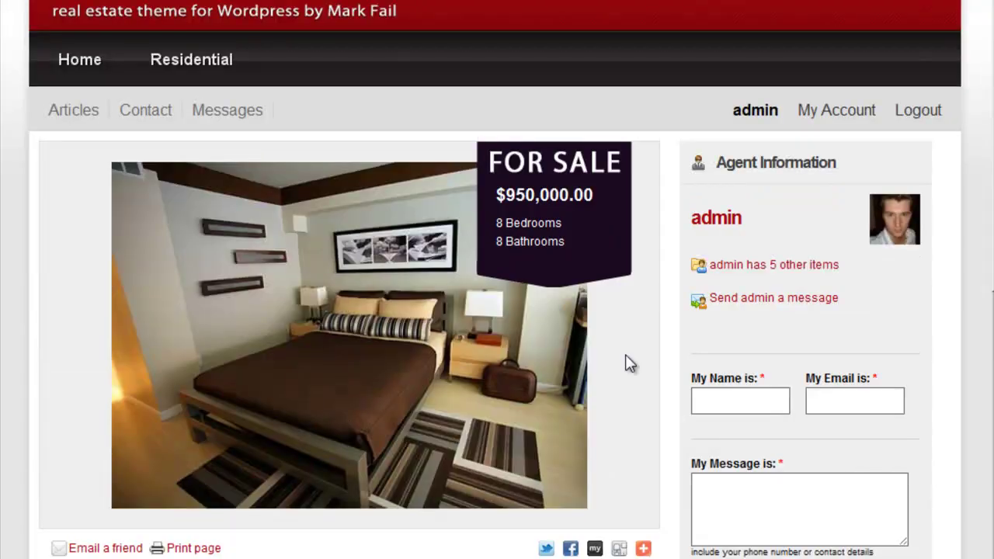
scroll(622, 389, "down", 3)
left_click(522, 447)
scroll(522, 447, "down", 3)
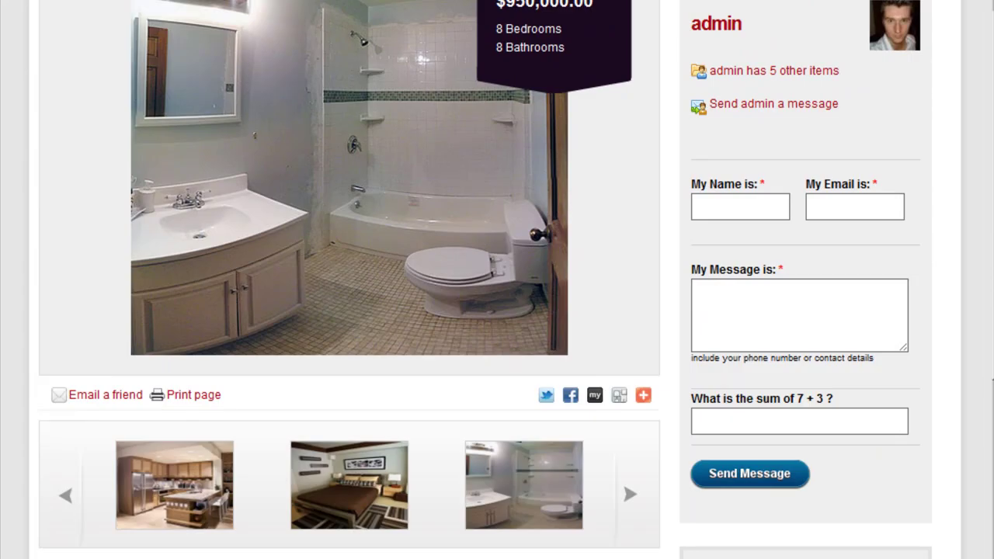
left_click(629, 497)
left_click(528, 501)
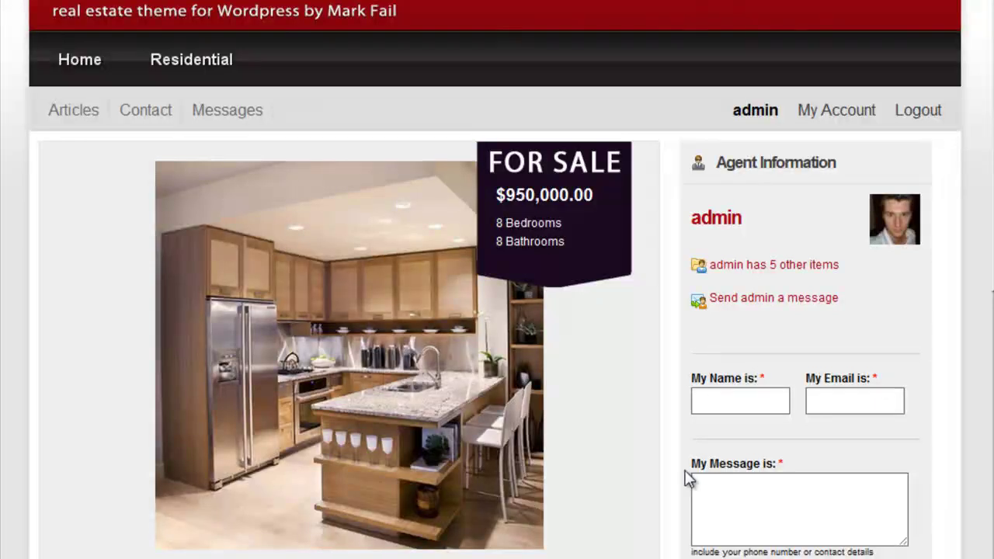
scroll(671, 466, "down", 4)
scroll(670, 466, "down", 5)
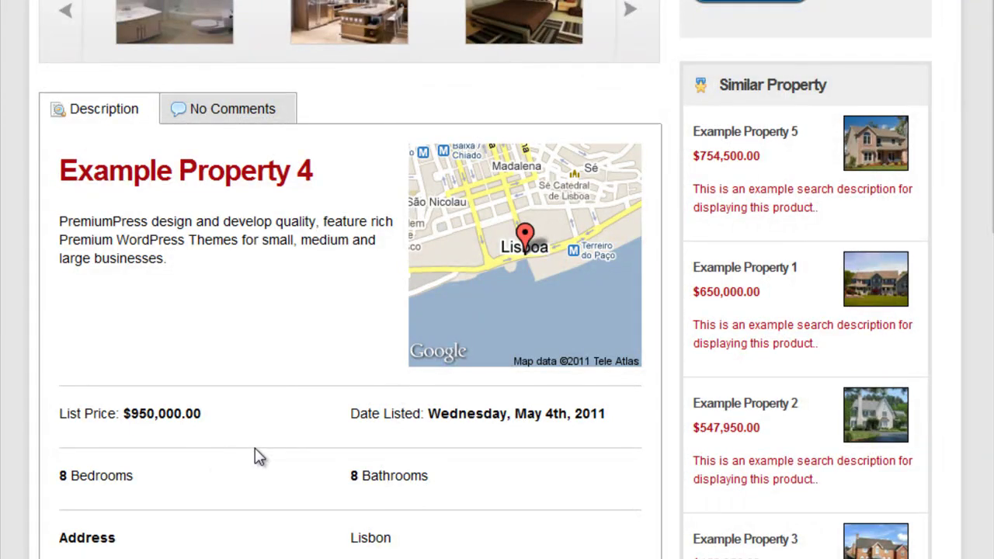
scroll(259, 457, "up", 1)
- View the listing's comments section and the message-the-agent form
left_click(203, 211)
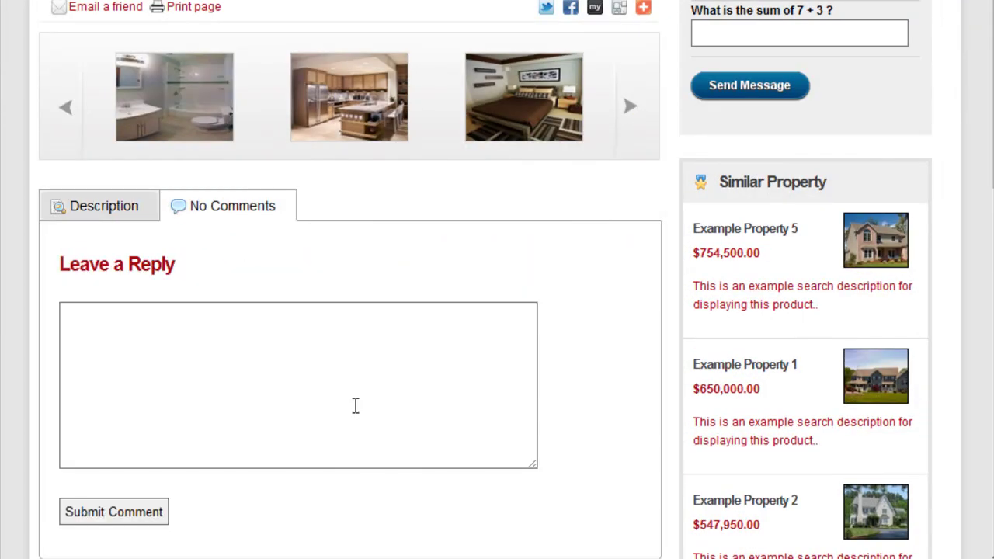
scroll(744, 533, "up", 3)
scroll(913, 484, "up", 2)
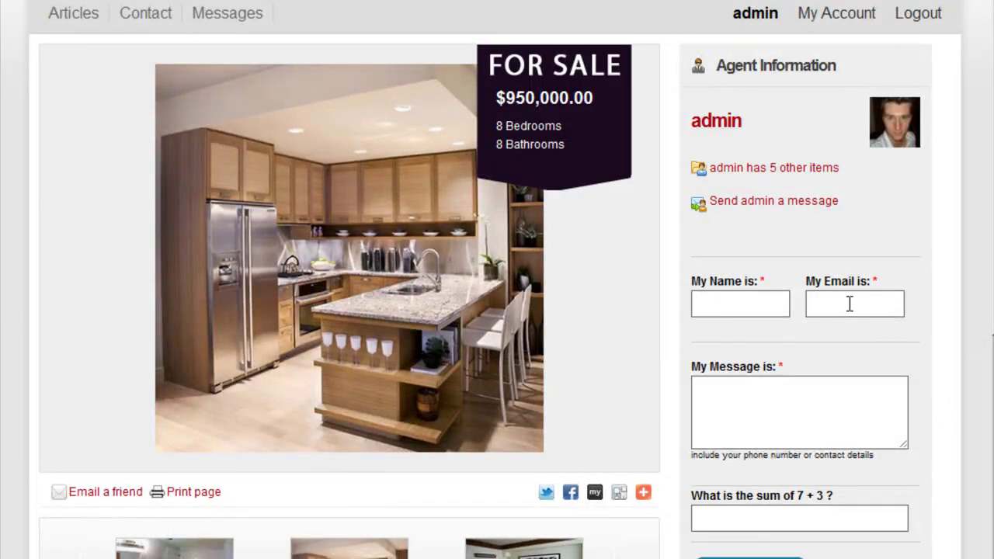
left_click(831, 392)
scroll(894, 459, "up", 1)
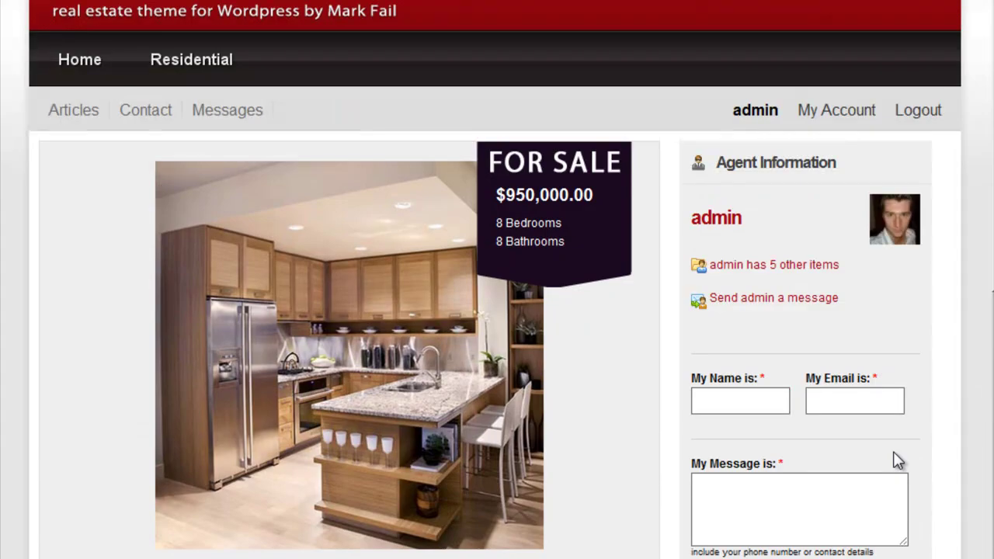
scroll(932, 435, "down", 1)
scroll(943, 415, "up", 1)
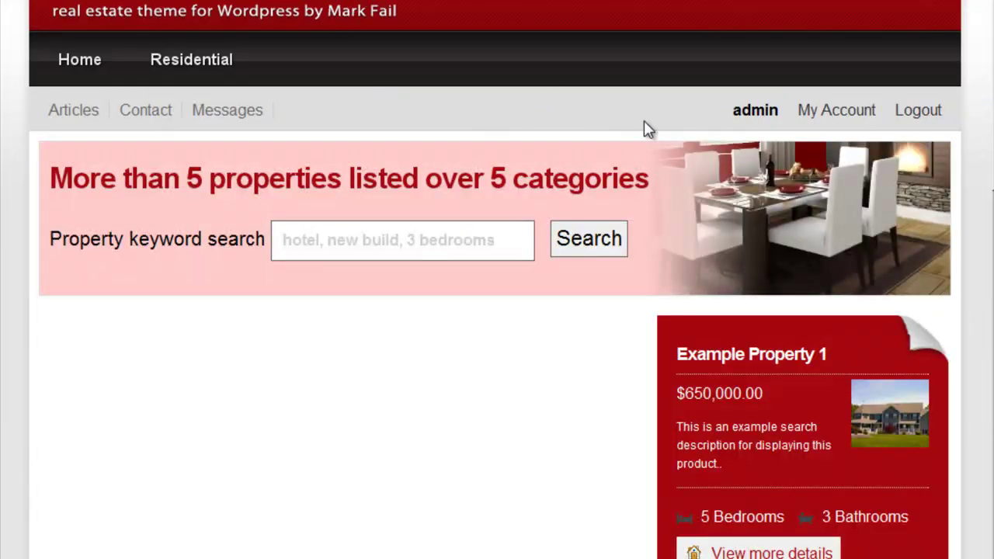
- Submit the My Details form under My Account with Update Account
left_click(829, 113)
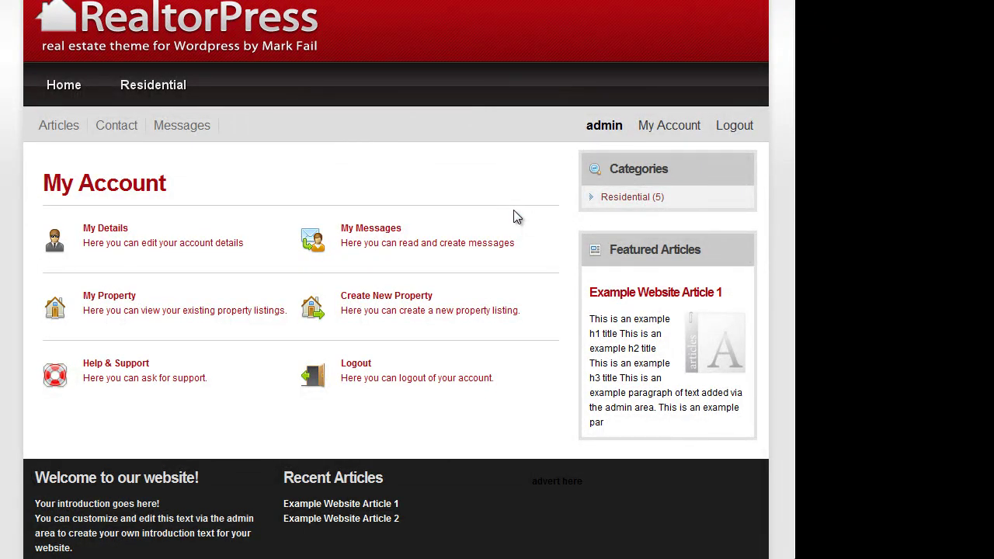
scroll(517, 216, "down", 1)
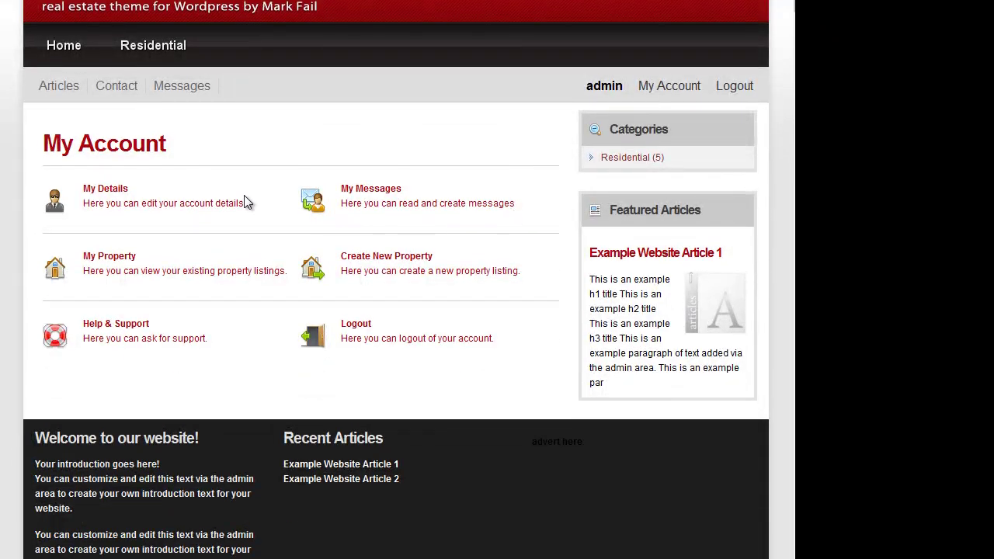
left_click(105, 194)
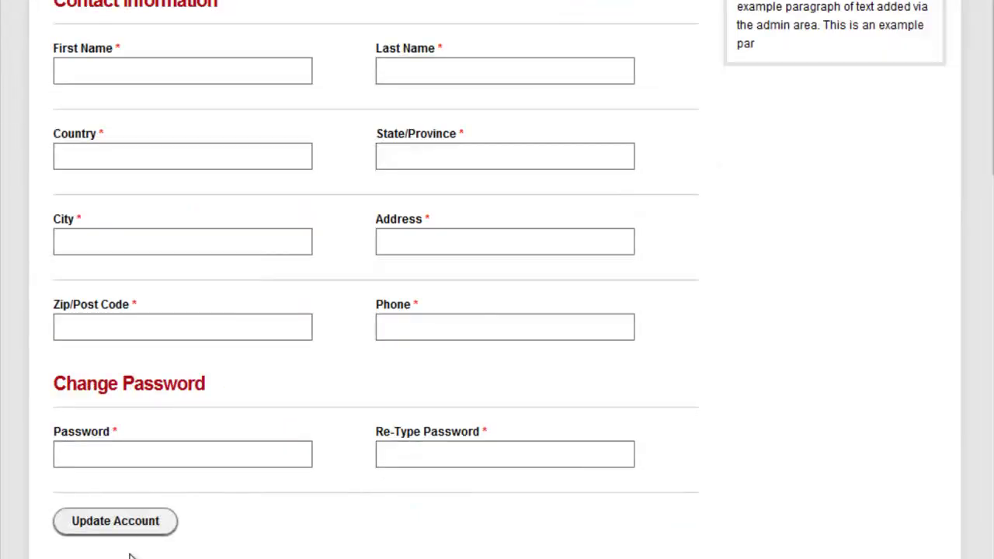
left_click(122, 525)
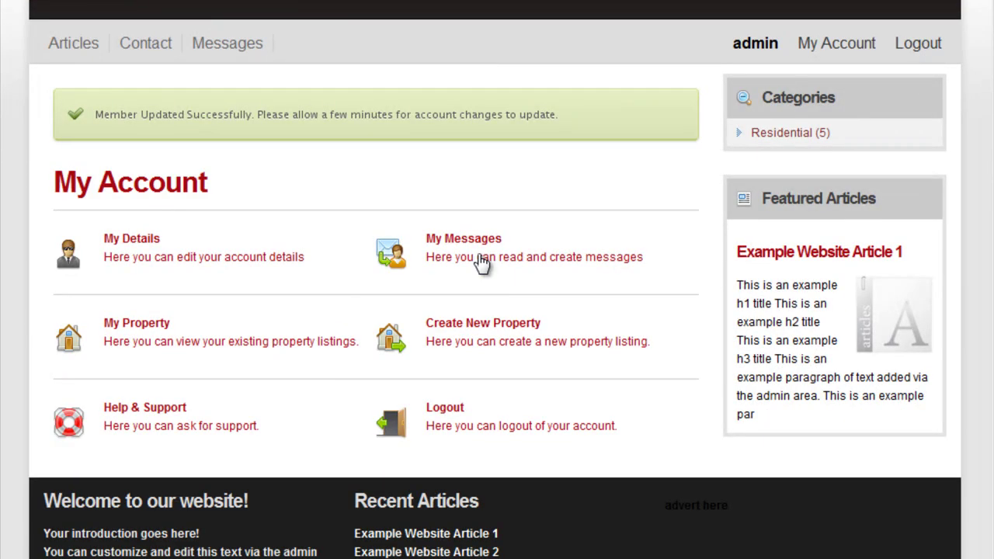
left_click(142, 333)
scroll(410, 249, "down", 2)
scroll(394, 289, "up", 2)
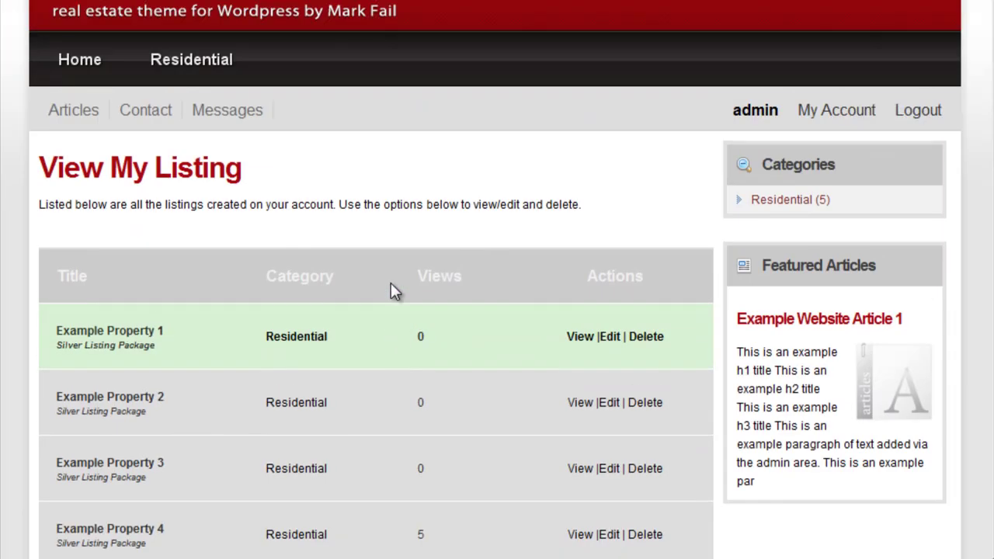
left_click(821, 111)
scroll(388, 233, "down", 1)
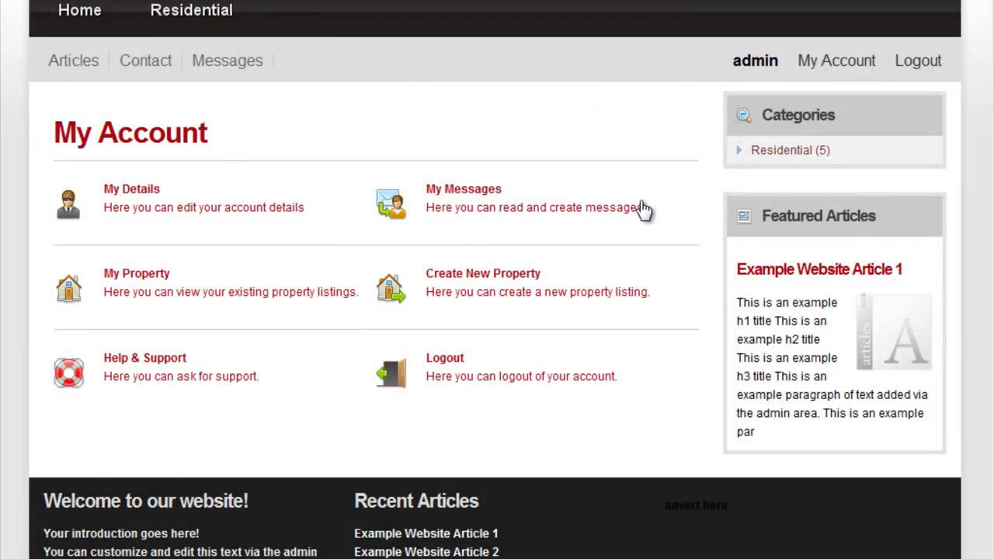
left_click(510, 278)
scroll(668, 295, "down", 2)
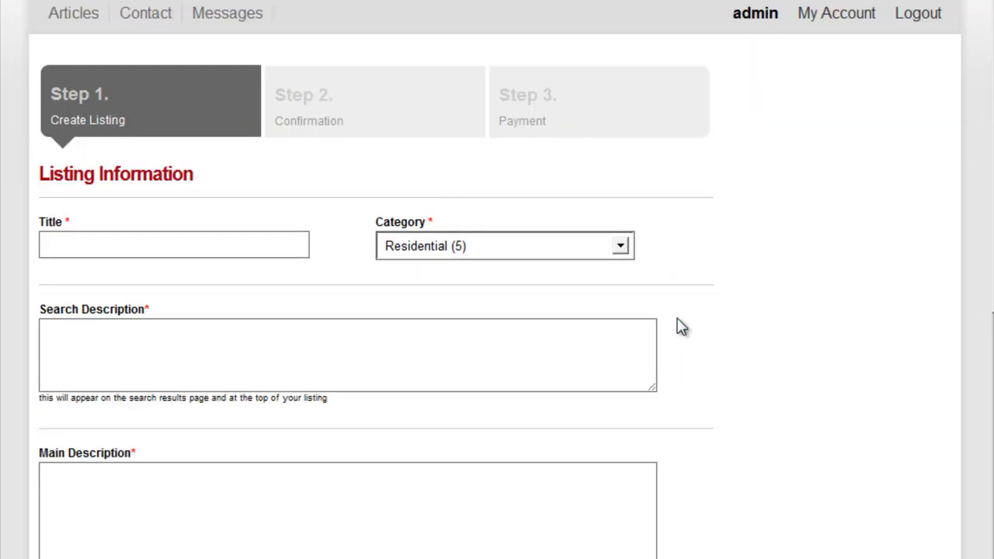
scroll(679, 328, "down", 4)
scroll(677, 328, "down", 4)
scroll(672, 332, "down", 3)
scroll(668, 334, "up", 8)
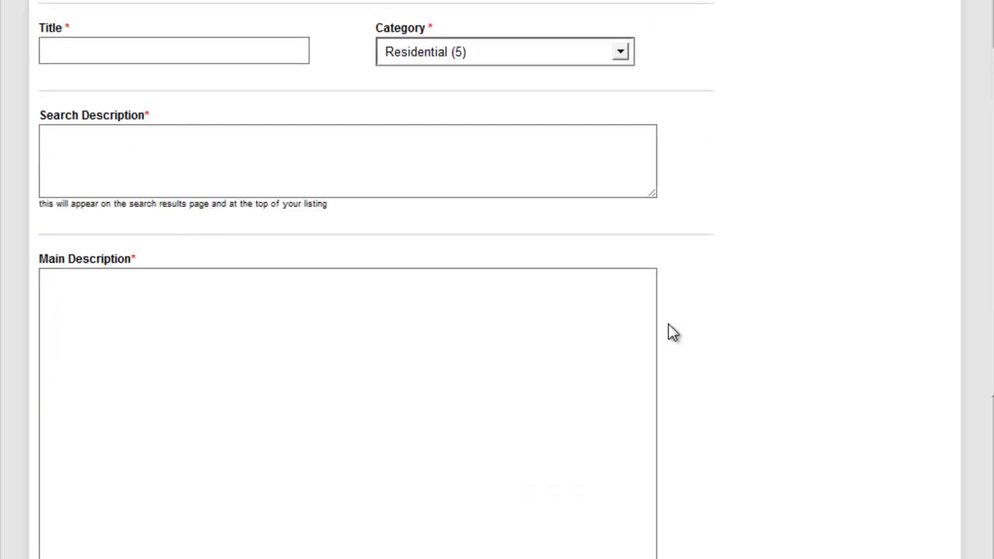
scroll(673, 332, "up", 3)
- Open the RealtorPress Submission Packages settings and preview package choices on a new listing
left_click(836, 112)
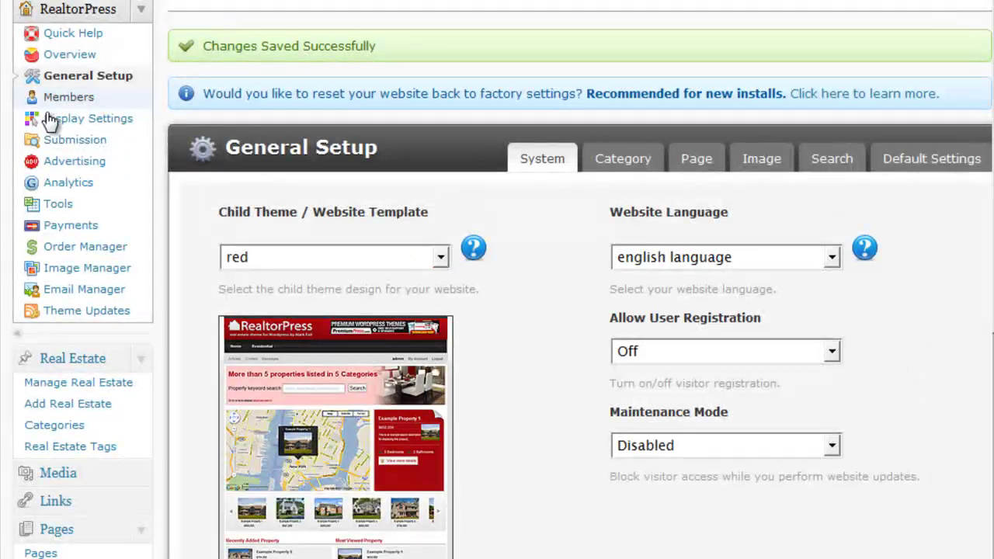
left_click(50, 120)
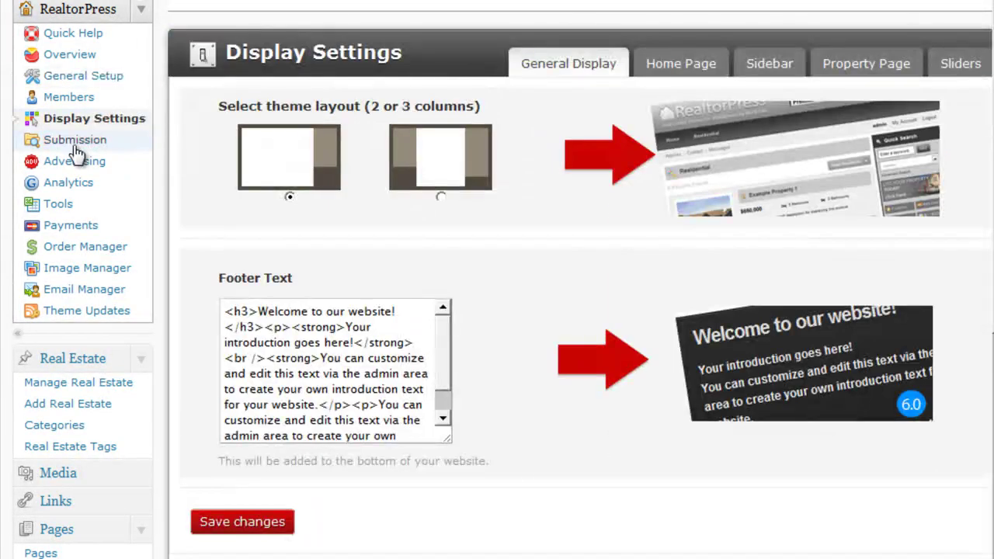
left_click(75, 147)
left_click(851, 65)
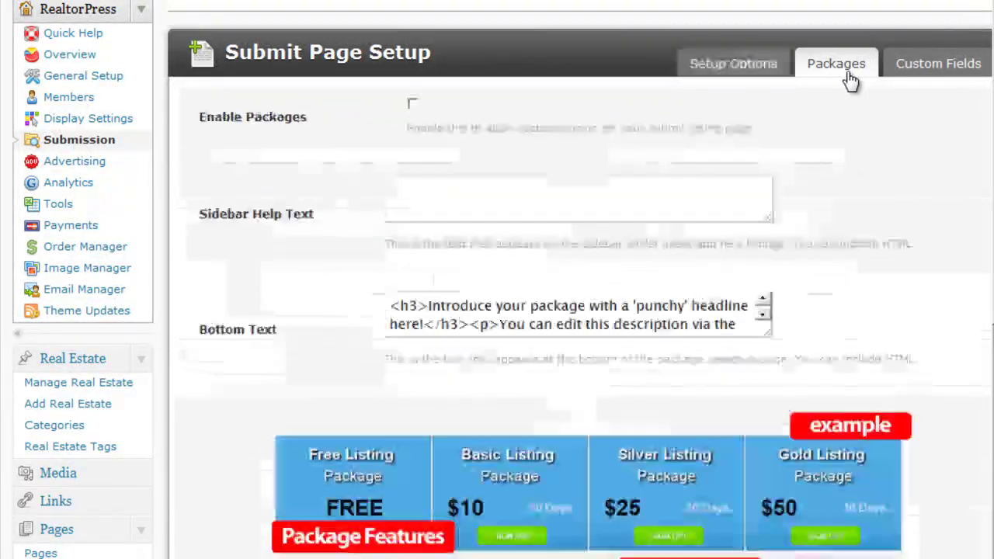
scroll(282, 166, "down", 6)
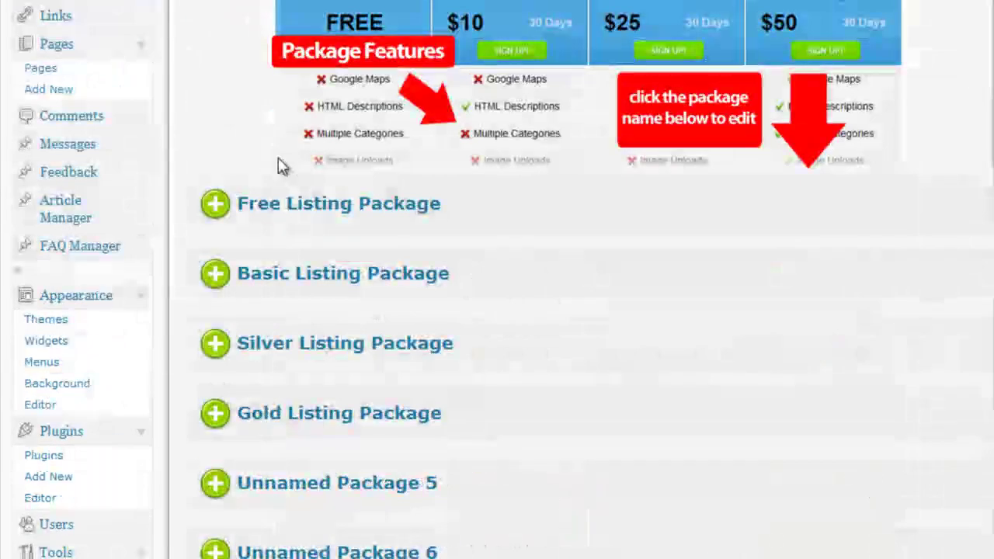
scroll(284, 282, "down", 3)
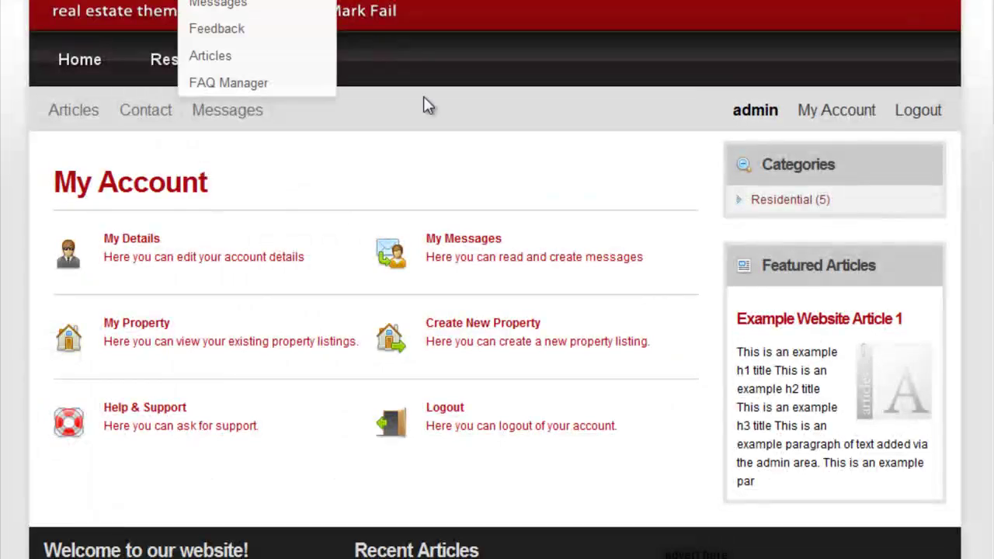
left_click(495, 332)
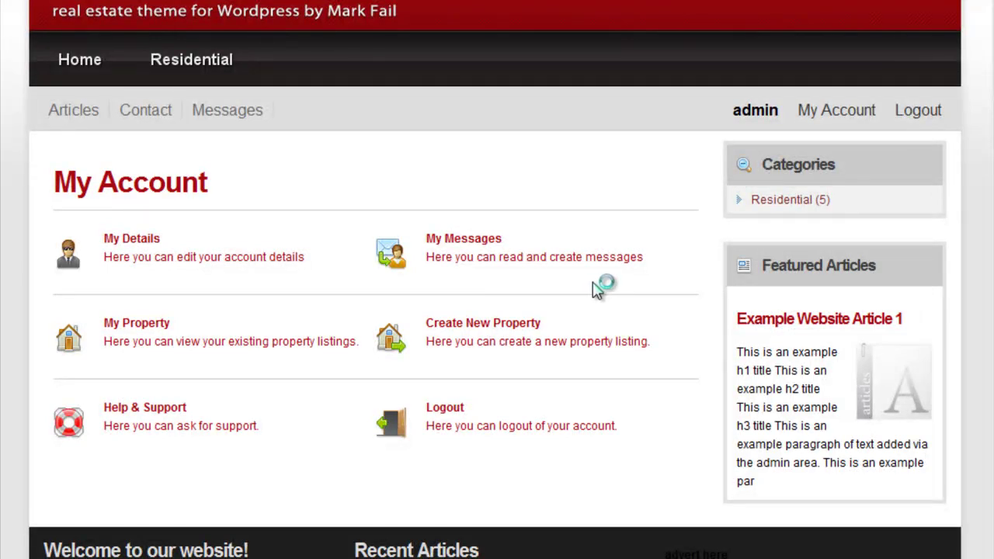
scroll(591, 218, "down", 2)
scroll(891, 202, "down", 2)
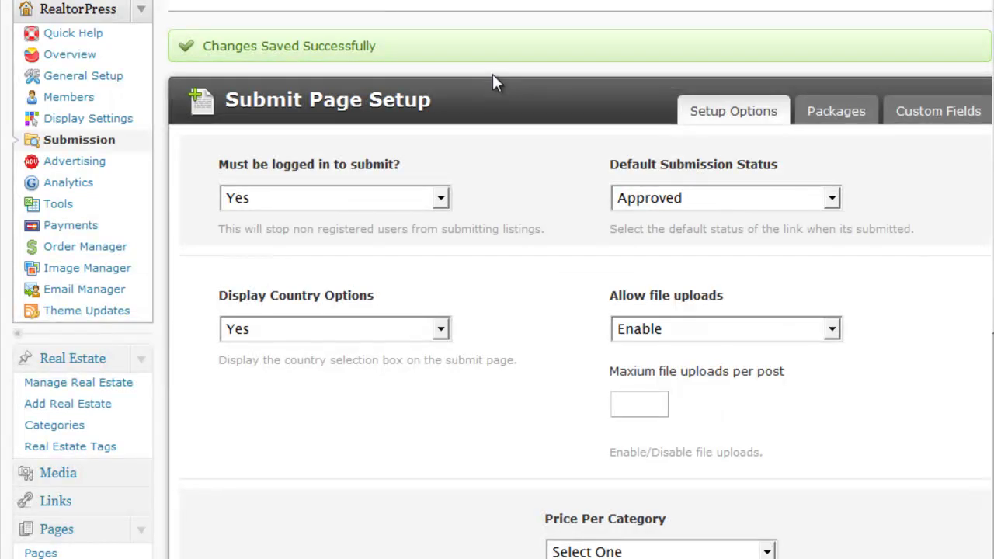
- Return to the package settings and expand the Free Listing Package options
left_click(836, 111)
scroll(684, 151, "down", 5)
scroll(517, 189, "down", 4)
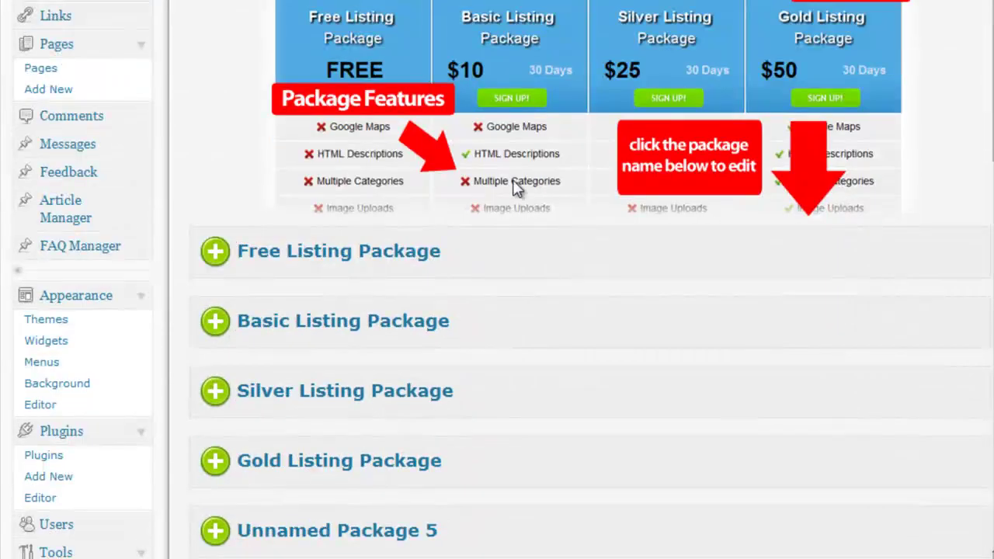
scroll(354, 172, "down", 2)
left_click(353, 171)
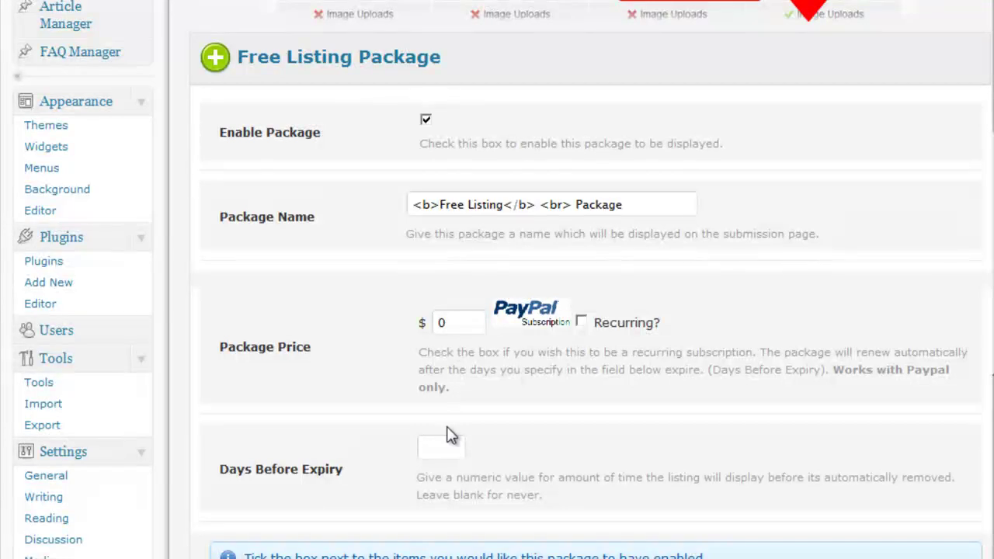
scroll(447, 438, "down", 4)
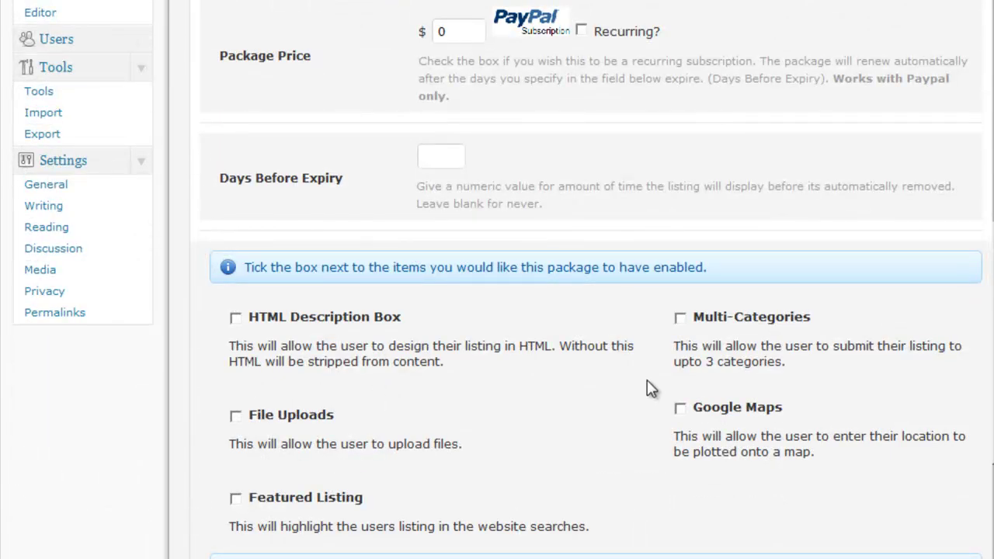
scroll(622, 349, "down", 1)
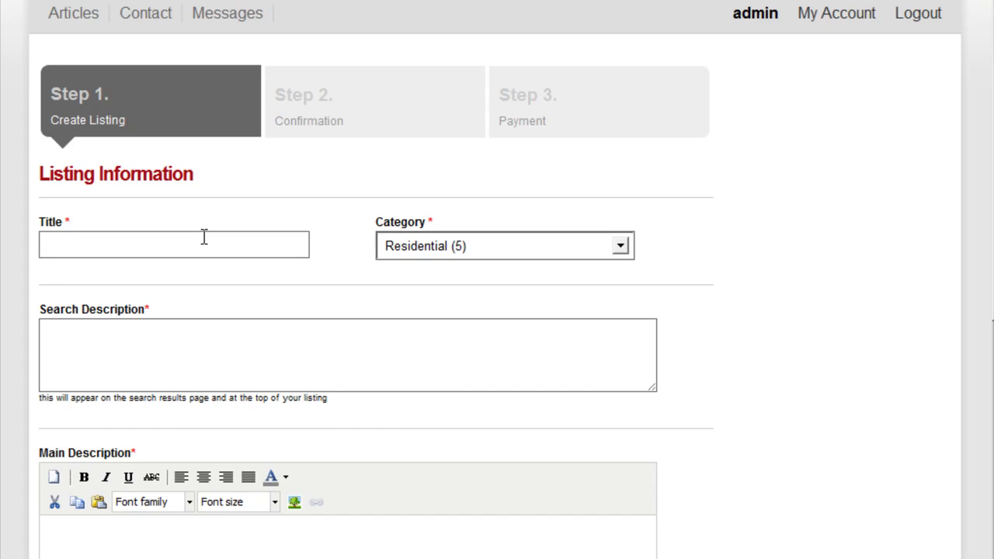
- Enter title 'test real estate listing', keep Residential category, and paste the search description
left_click(204, 237)
key("Down")
key("Return")
left_click(381, 247)
left_click(415, 268)
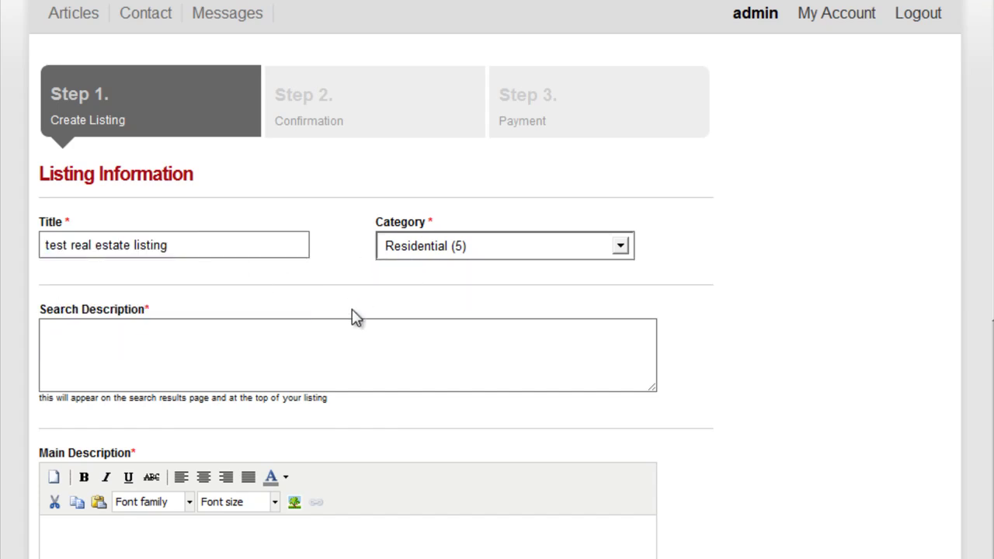
left_click(338, 353)
key("ctrl+v")
key("ctrl+v")
key("ctrl+v")
- Paste the main description and make its first paragraph bold
key("ctrl+v")
key("ctrl+v")
key("ctrl+a")
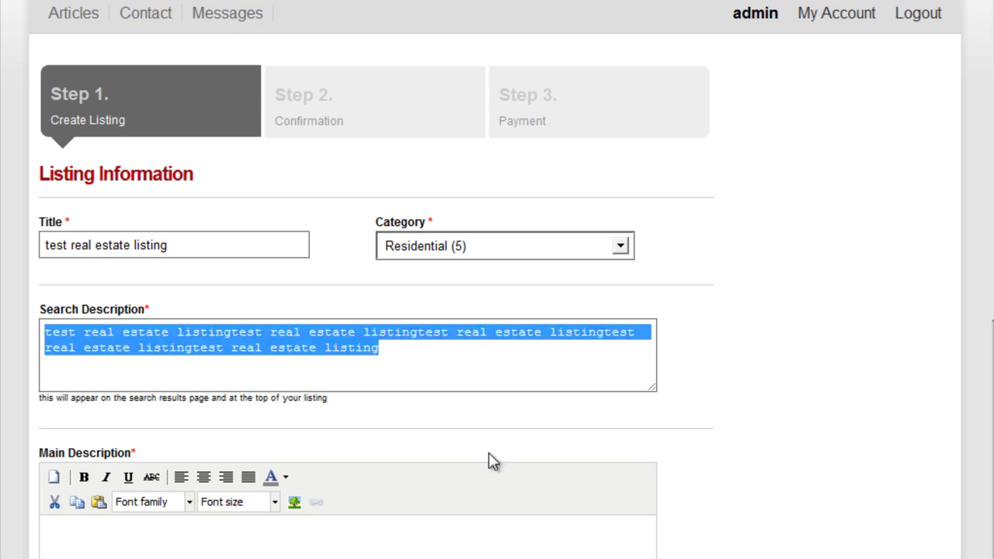
scroll(487, 240, "down", 4)
left_click(486, 240)
key("ctrl+v")
key("ctrl+v")
key("ctrl+v")
key("ctrl+v")
key("ctrl+v")
key("ctrl+v")
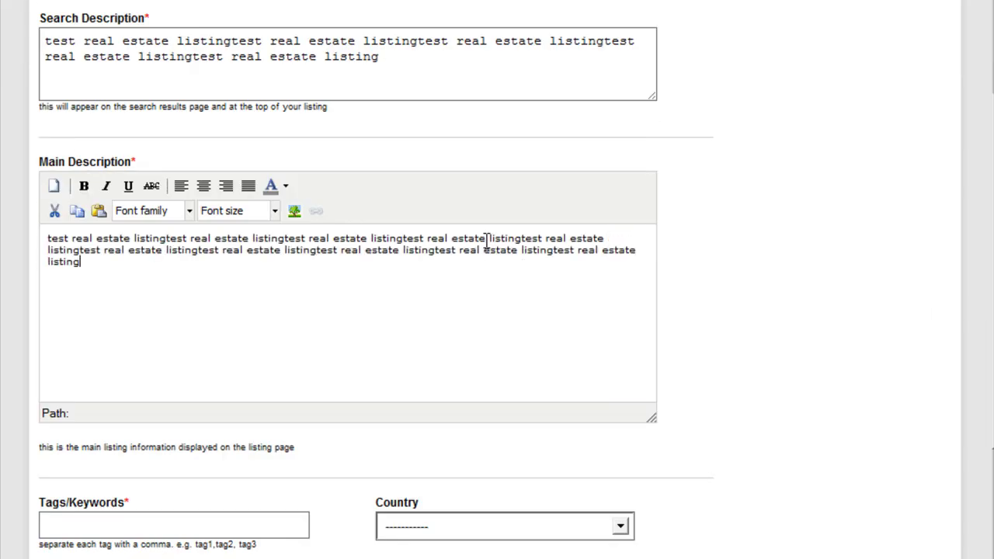
key("ctrl+v")
key("ctrl+v")
key("ctrl+v")
key("ctrl+v")
key("ctrl+v")
key("ctrl+v")
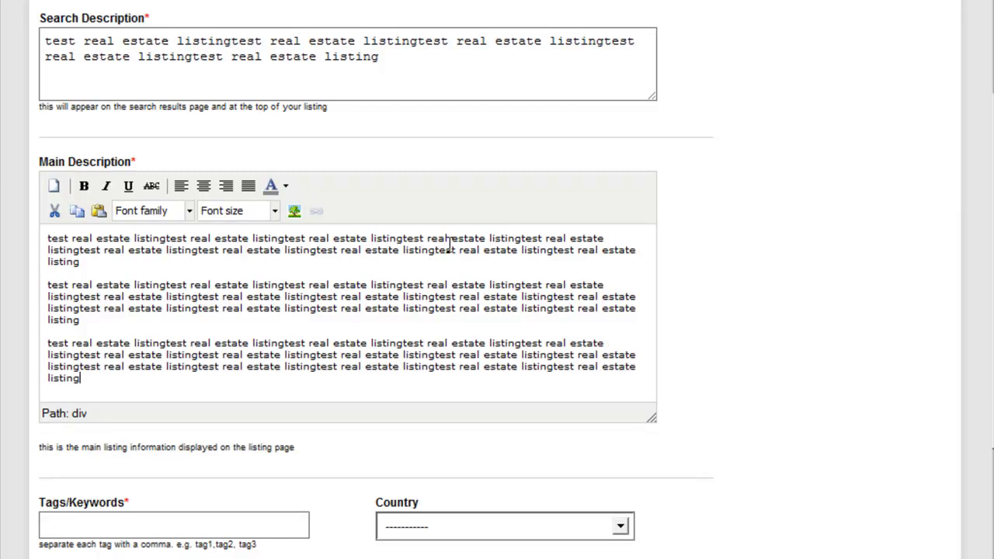
left_click_drag(116, 268, 42, 226)
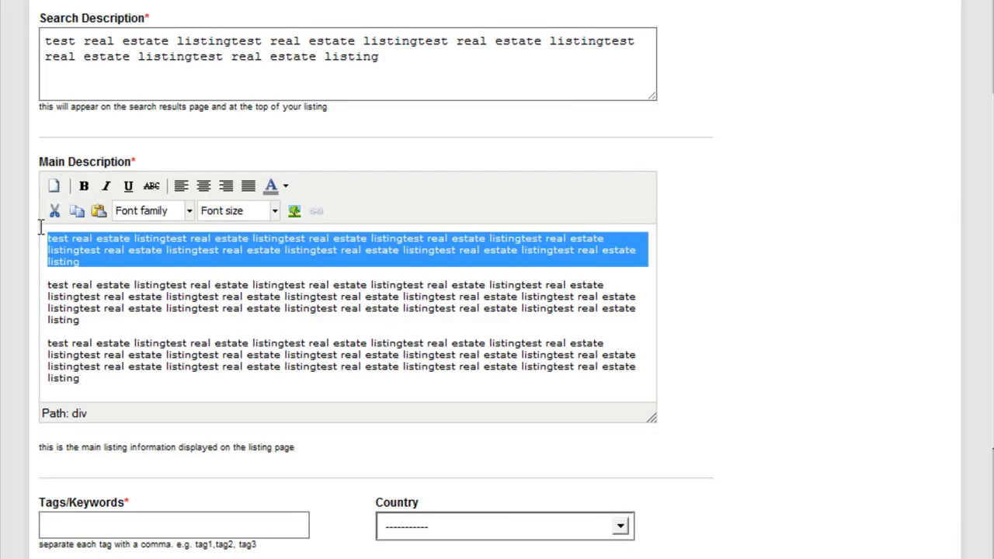
left_click(84, 185)
scroll(637, 178, "down", 4)
scroll(348, 95, "down", 3)
- Set tags 'tags,tags,tags', country United Kingdom, state Bath and North East Somerset, website 'go'
left_click(245, 35)
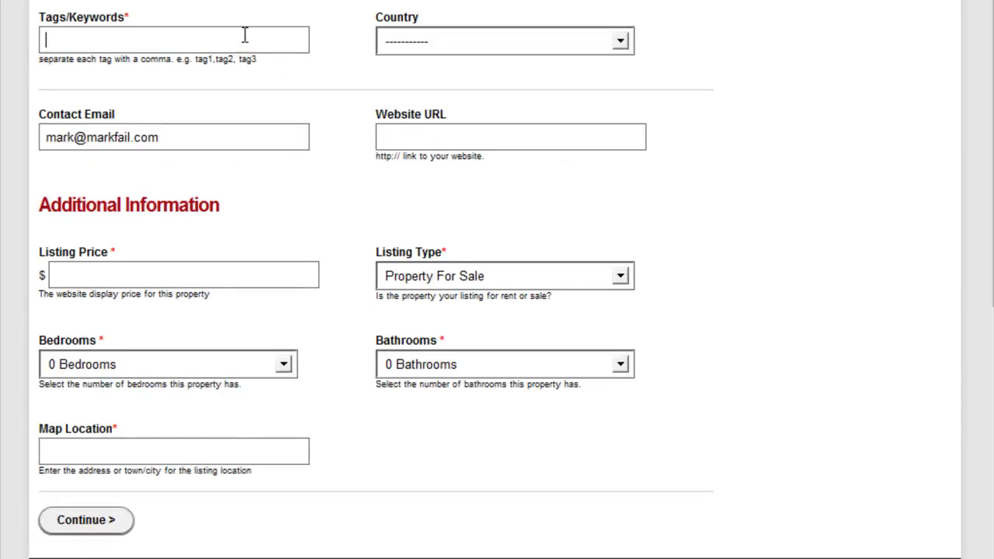
type("tags")
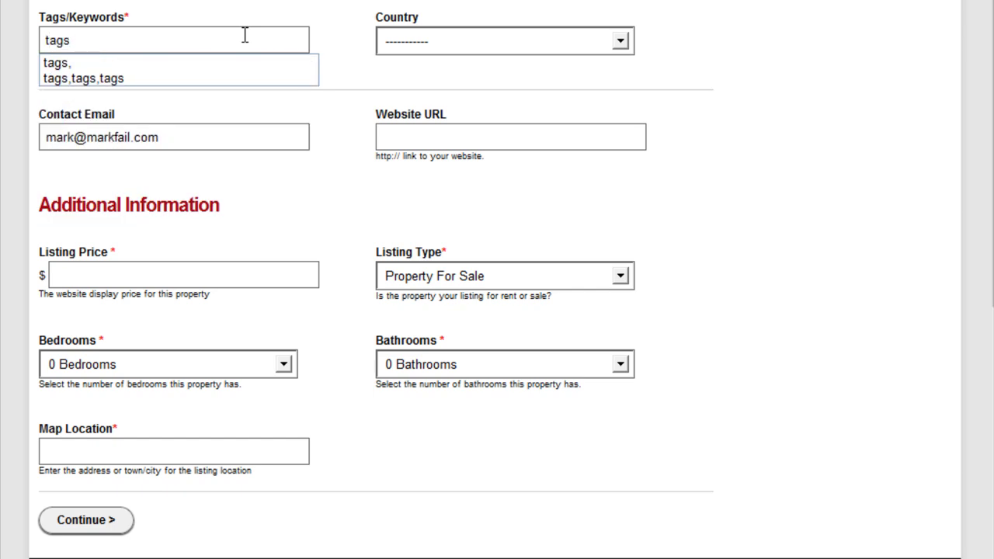
key("Down")
key("Down")
key("Return")
left_click(353, 107)
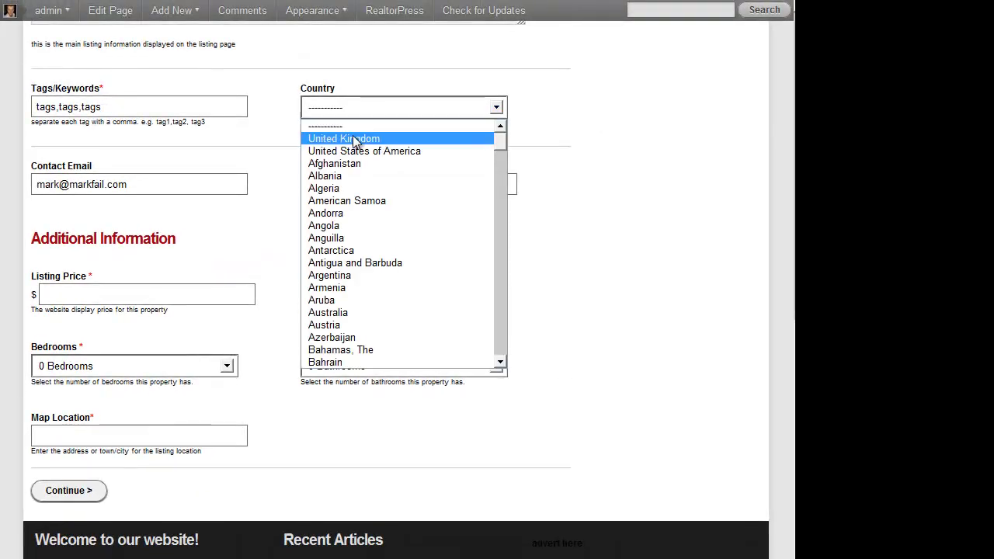
left_click(353, 138)
left_click(334, 168)
left_click(372, 225)
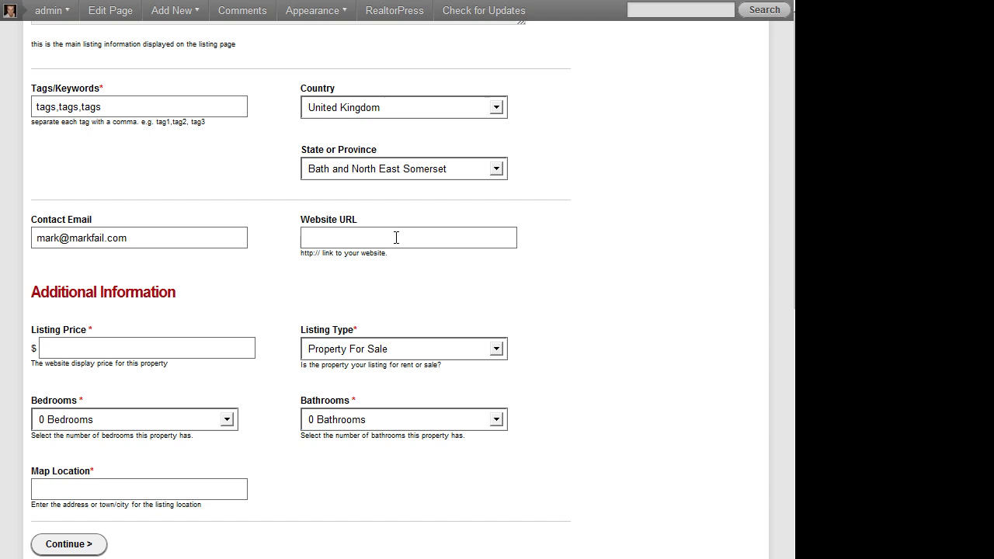
type("google.com")
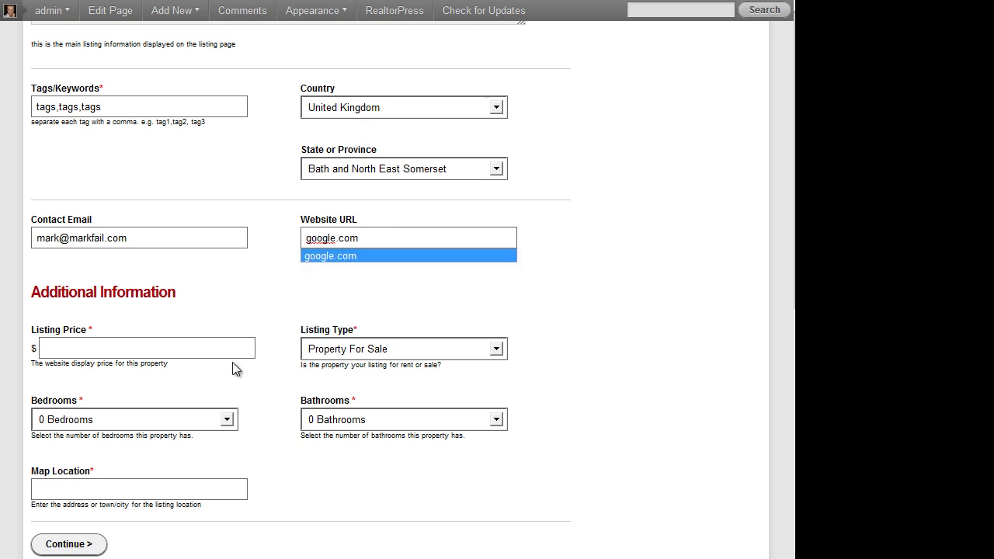
- Set price 100, 1 bedroom and 1 bathroom
left_click(222, 349)
type("100")
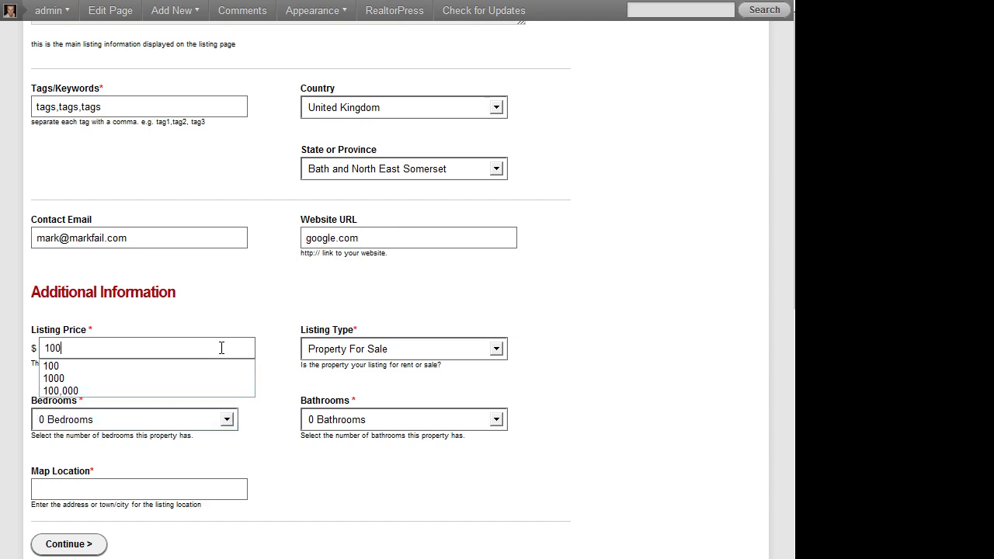
left_click(308, 309)
left_click(348, 352)
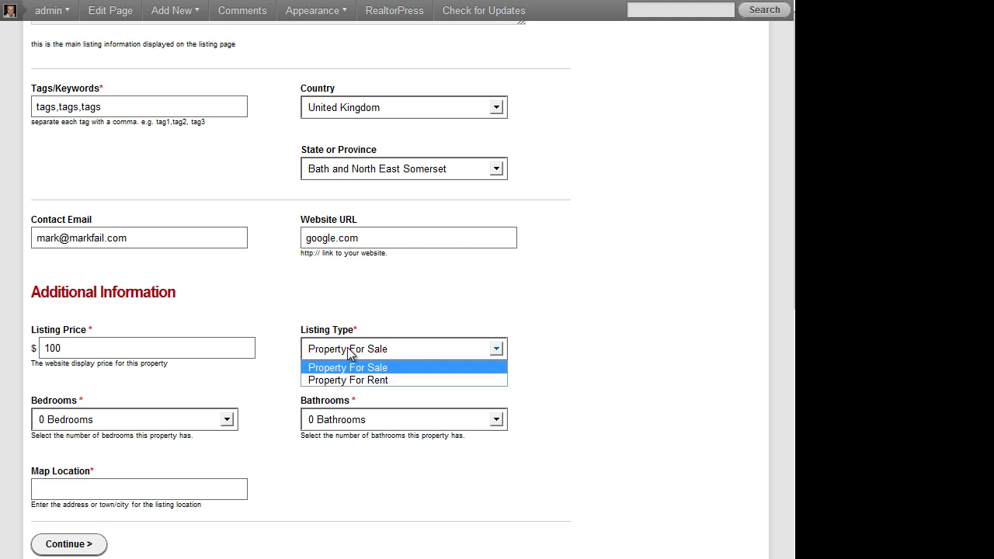
left_click(219, 421)
left_click(194, 451)
left_click(358, 419)
left_click(357, 450)
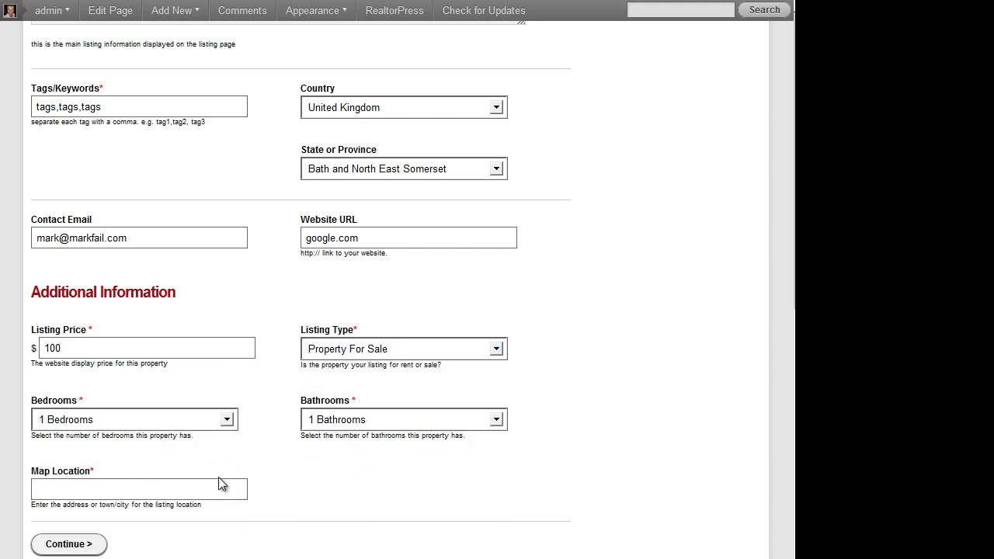
- Set the map location to New York
left_click(217, 489)
type("n")
key("BackSpace")
type("new")
key("Down")
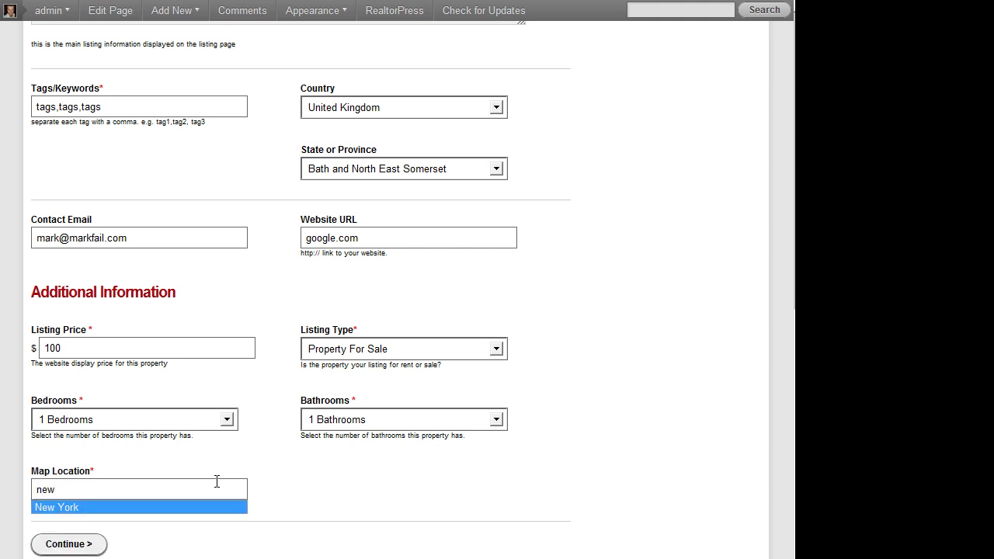
key("Return")
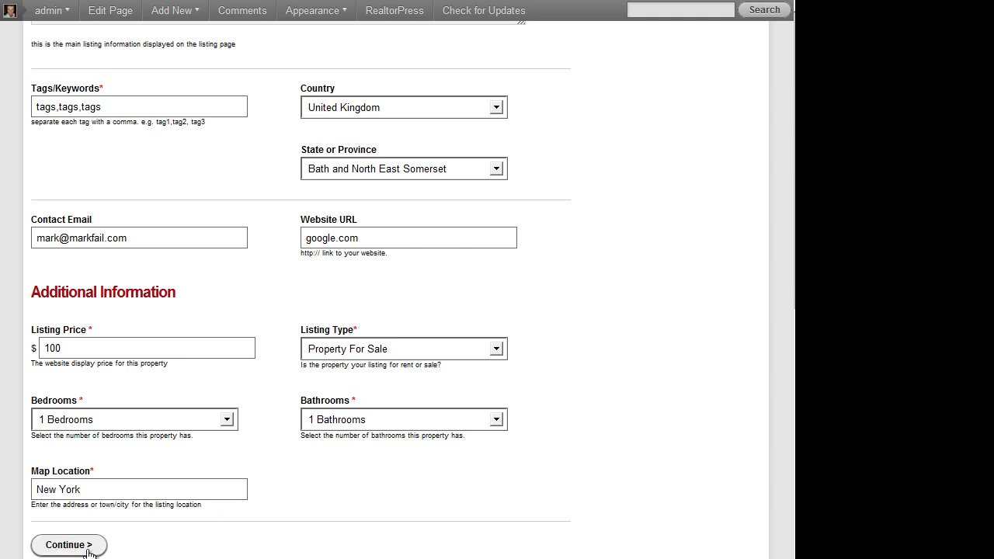
- Submit the listing details, attach an image, and proceed to the $50 PayPal payment
left_click(92, 544)
scroll(619, 315, "down", 1)
scroll(588, 311, "down", 2)
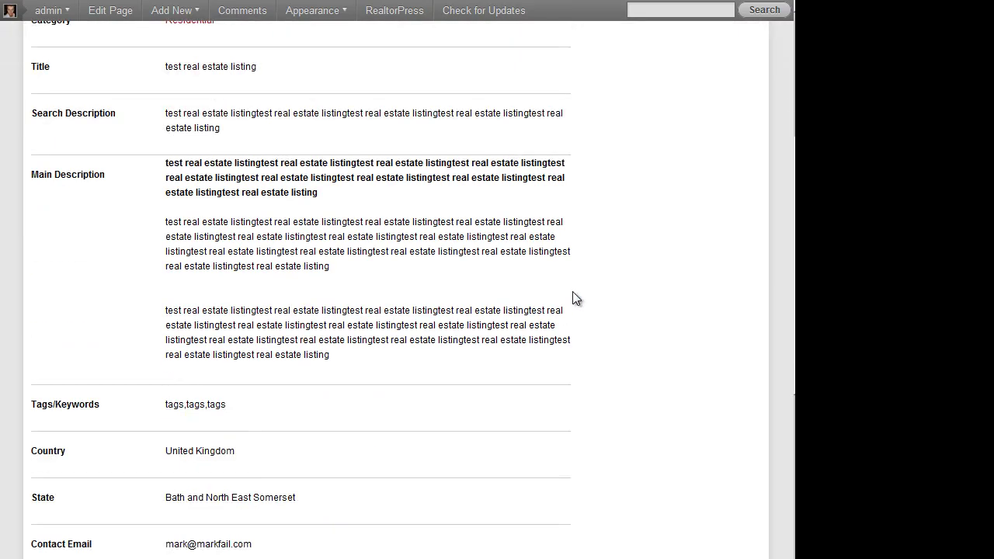
scroll(573, 295, "down", 2)
scroll(284, 234, "down", 5)
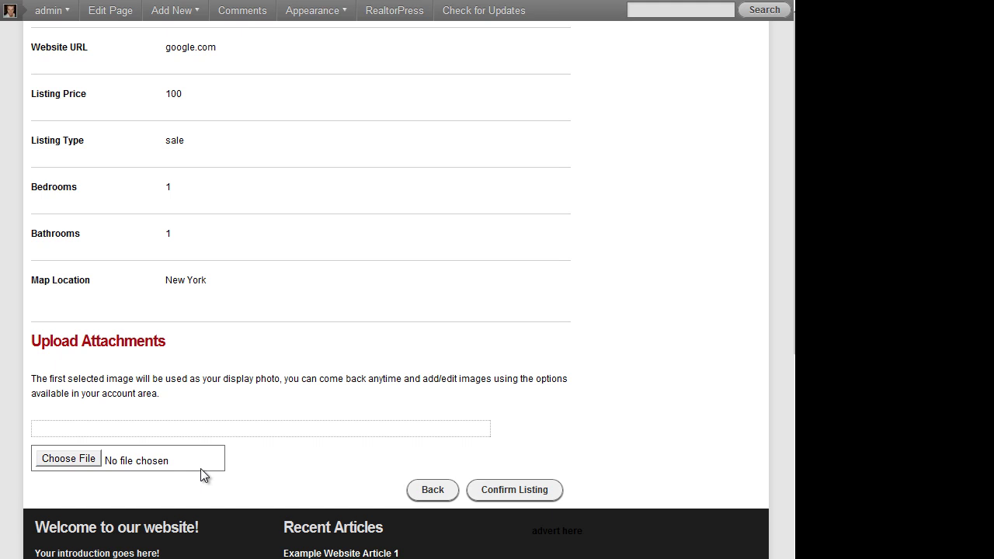
left_click(109, 467)
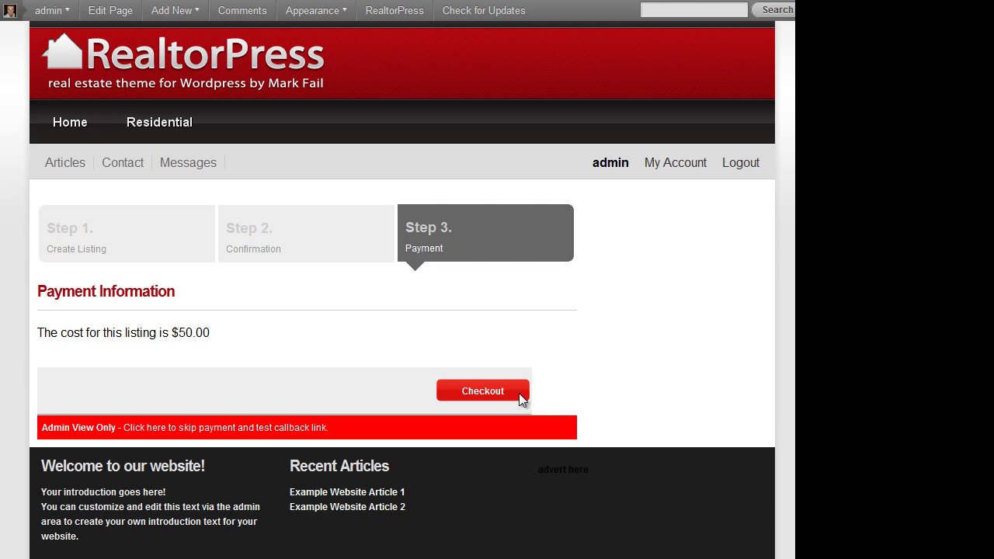
left_click(499, 399)
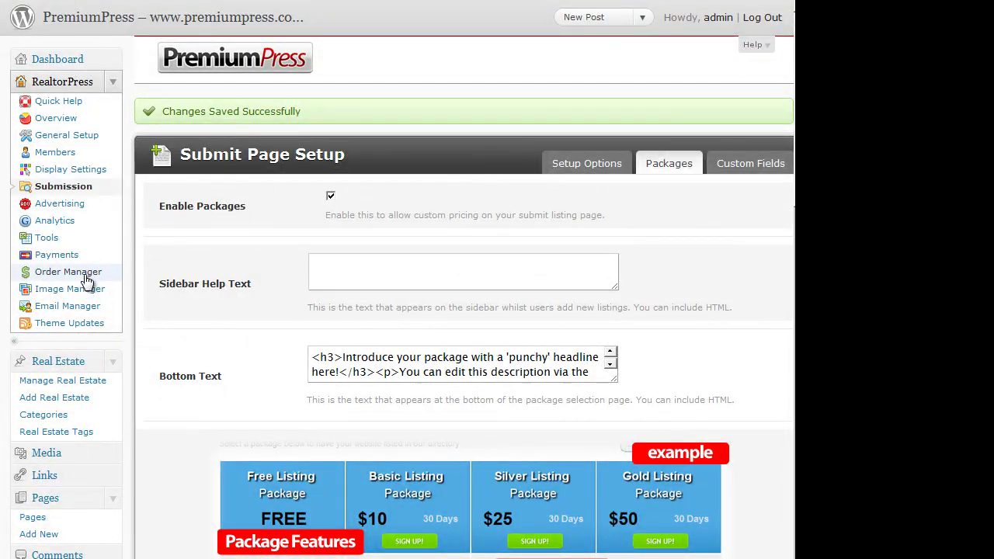
- Open order 20-1-NEW-4 in Order Manager, noting its Gold Listing Package and Residential category
left_click(85, 280)
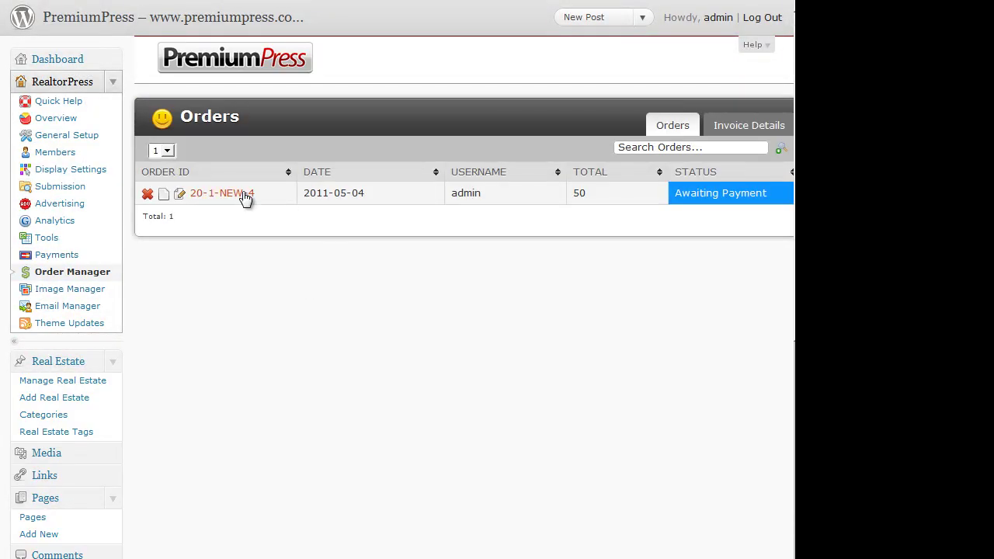
scroll(683, 217, "down", 1)
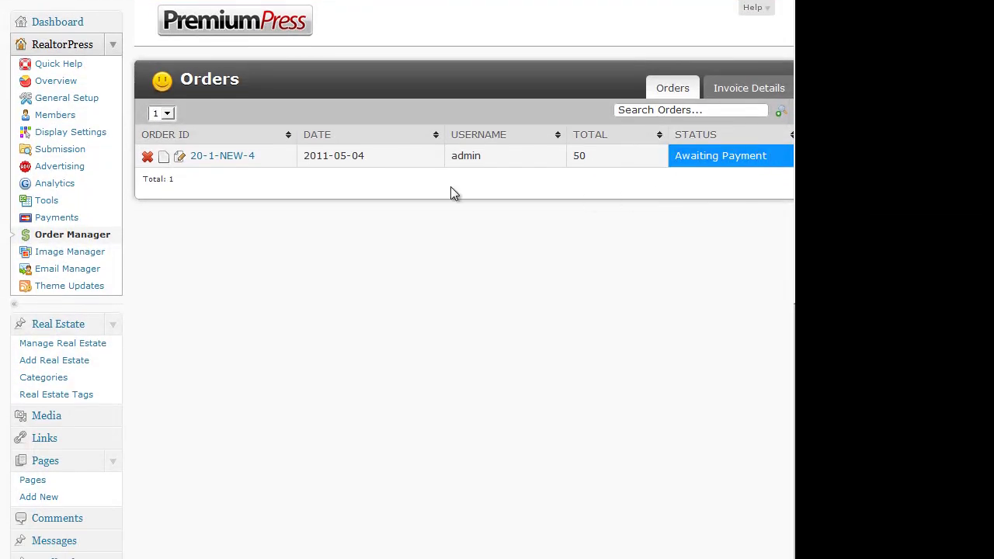
left_click(218, 159)
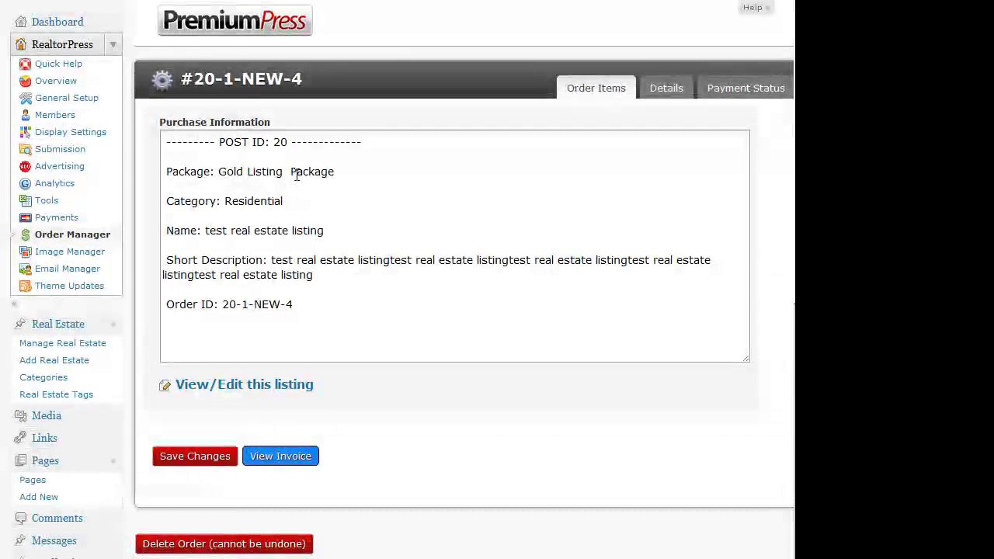
left_click_drag(347, 167, 216, 167)
left_click_drag(290, 203, 237, 204)
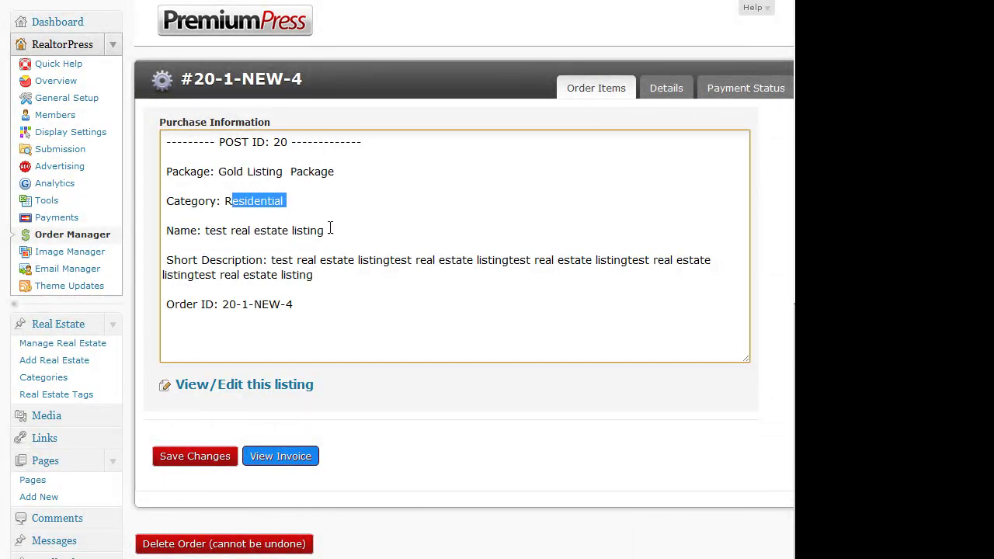
left_click(223, 261)
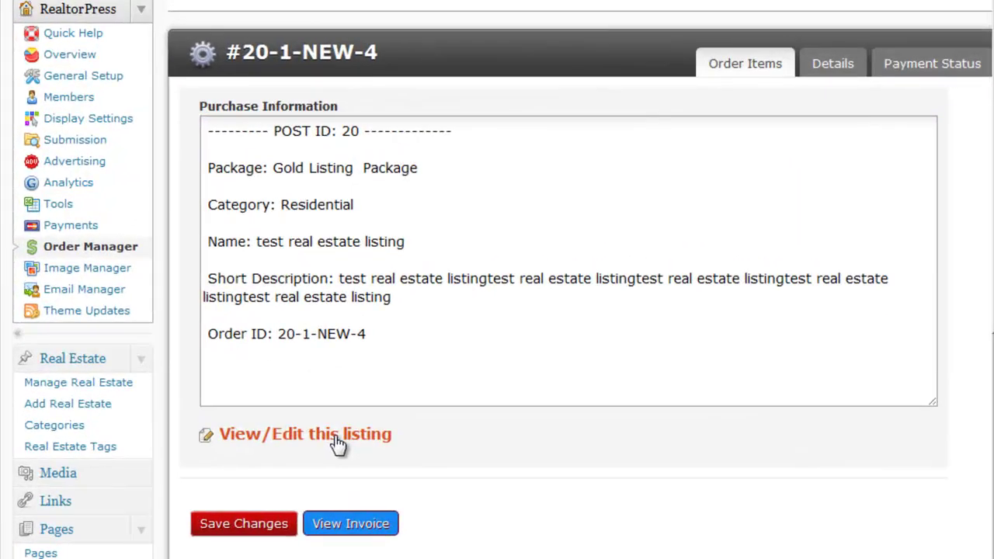
- Open the ordered test listing's edit screen and look it over
left_click(338, 443)
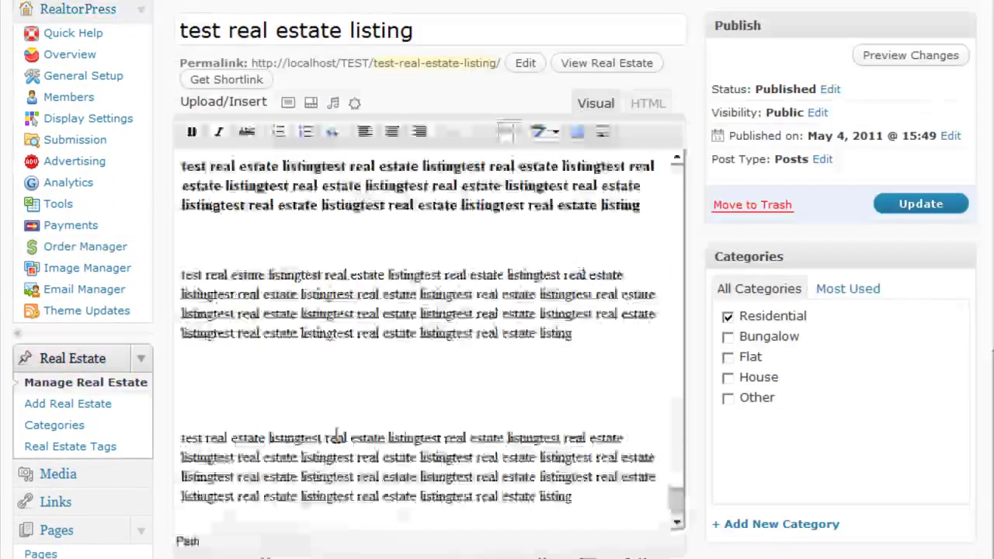
scroll(722, 304, "down", 3)
scroll(718, 310, "down", 3)
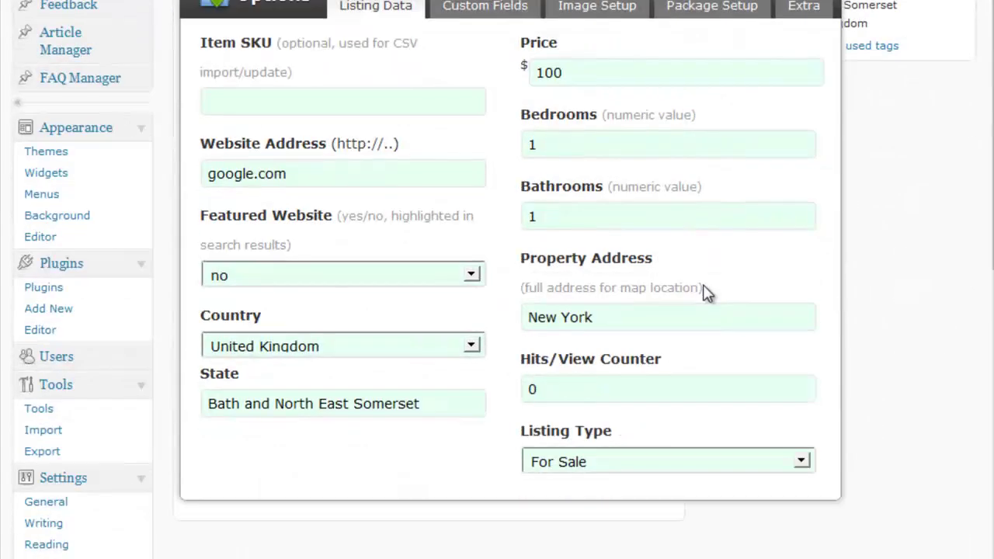
scroll(706, 295, "up", 2)
scroll(706, 233, "up", 3)
scroll(703, 285, "up", 5)
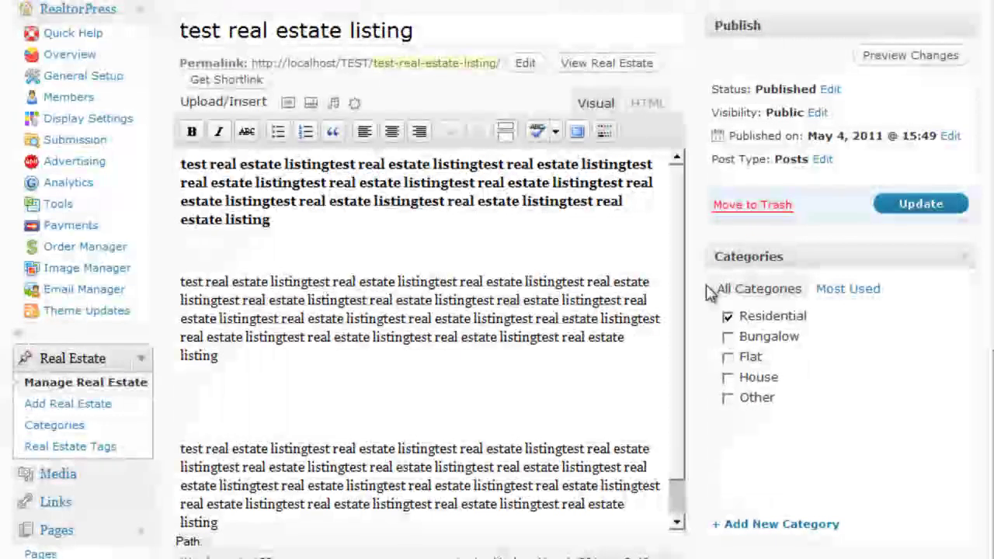
- Review the Payments gateway page and the bulk category and CSV import Tools page
left_click(72, 226)
scroll(342, 190, "down", 4)
scroll(336, 186, "up", 4)
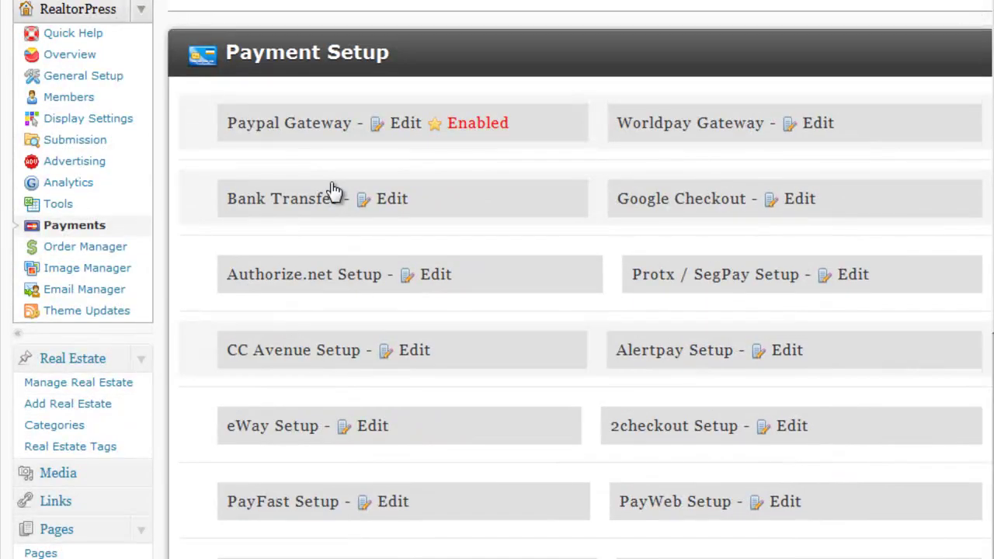
left_click(56, 206)
scroll(676, 280, "down", 1)
scroll(668, 303, "down", 1)
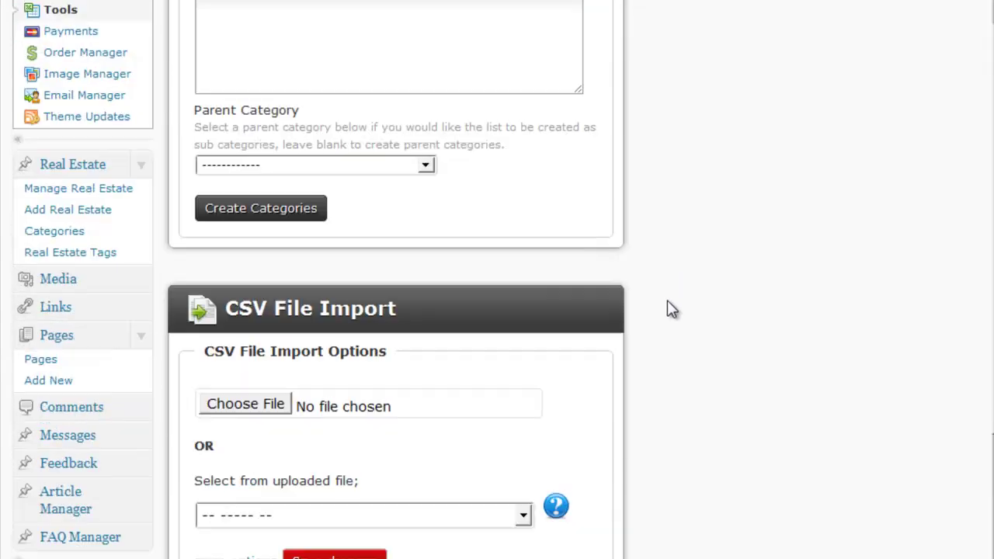
scroll(668, 305, "up", 2)
scroll(668, 304, "down", 1)
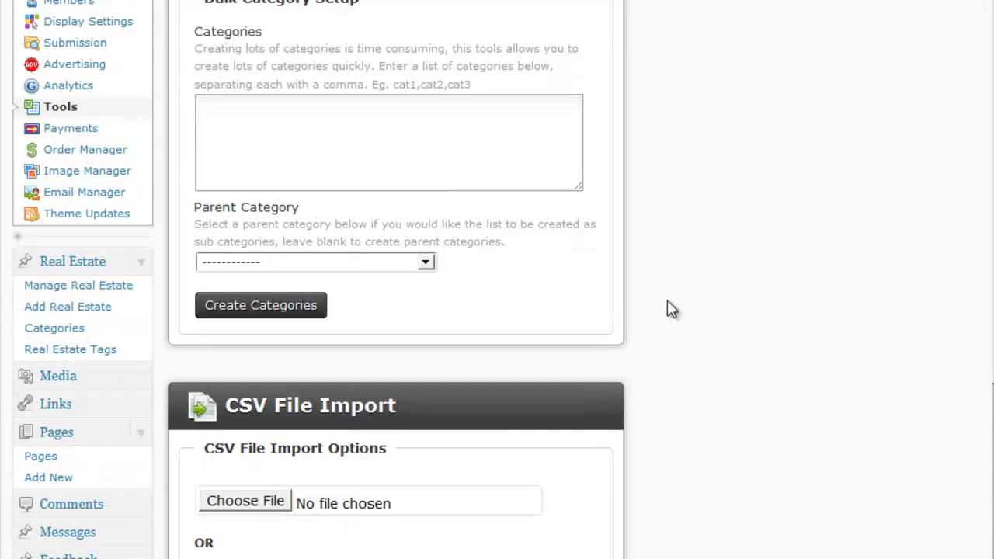
scroll(670, 306, "up", 1)
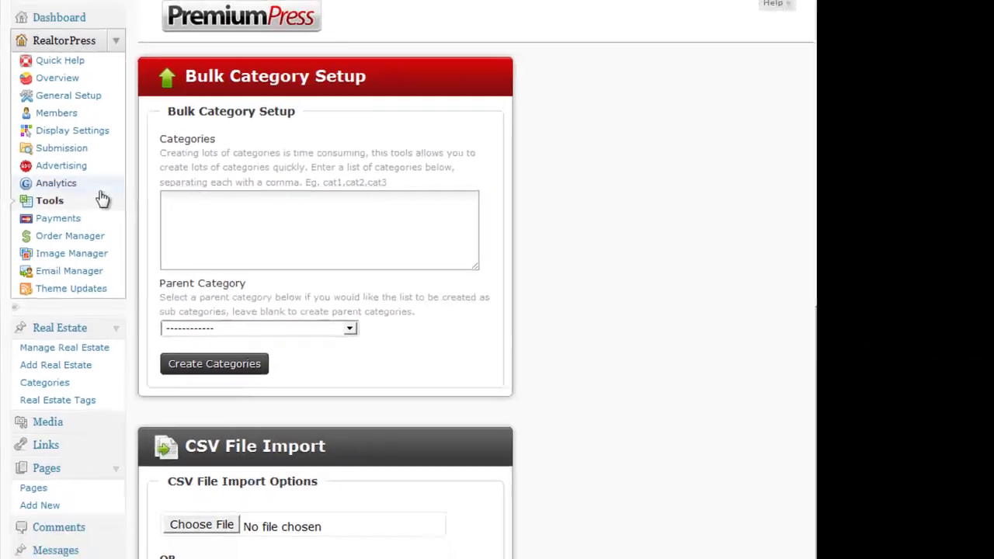
- Review Analytics tabs (webmaster verification, Adsense) and Advertising tabs (footer, left banner, category placement)
left_click(62, 186)
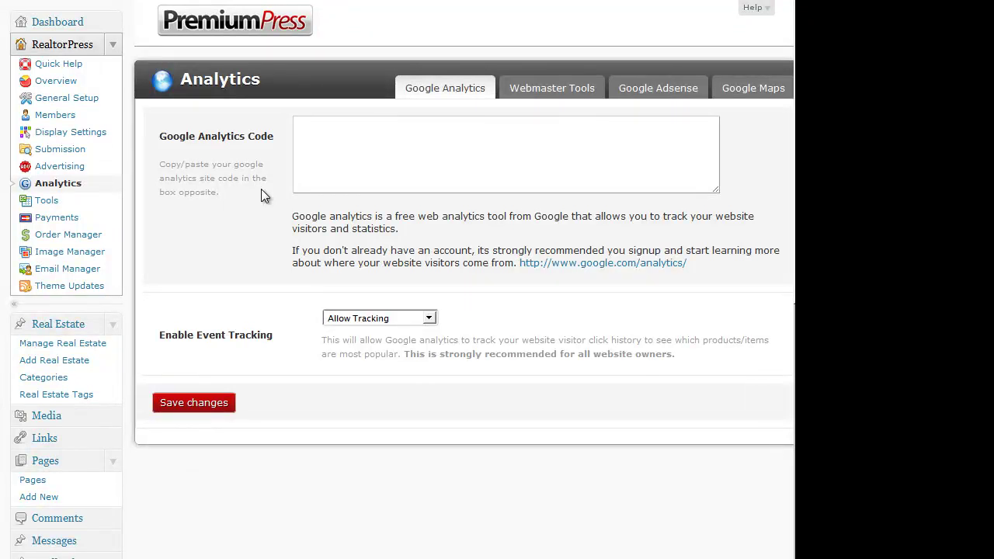
left_click(572, 94)
left_click(641, 95)
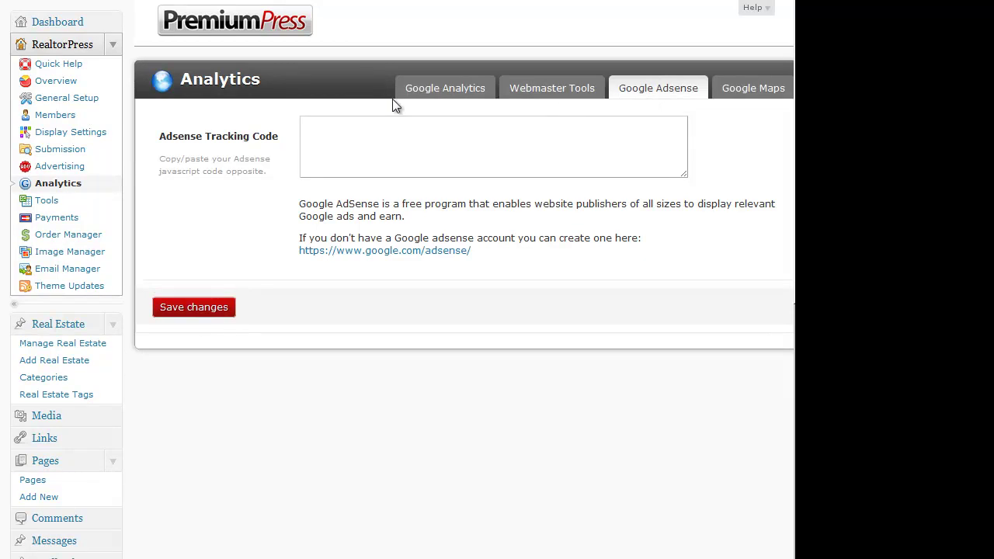
left_click(48, 170)
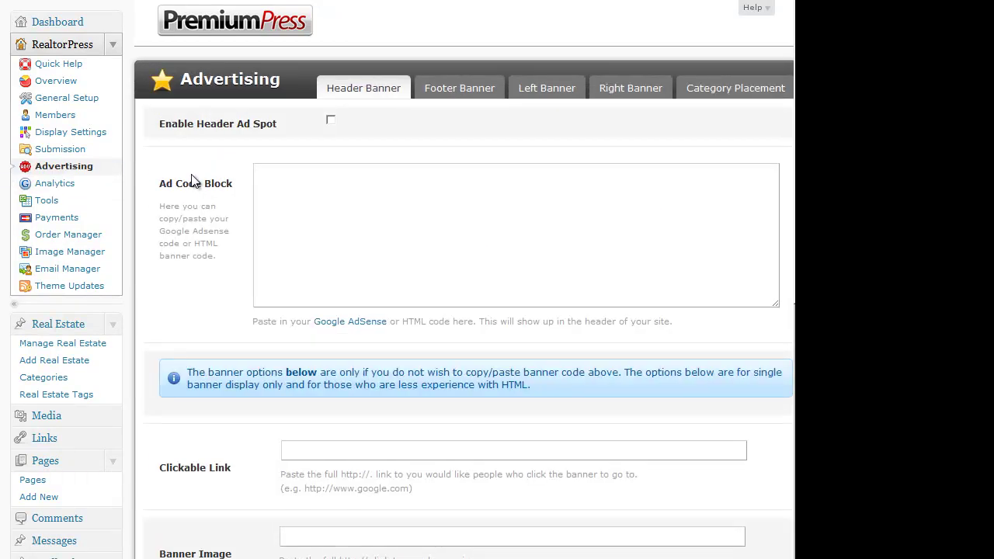
left_click(429, 93)
left_click(517, 94)
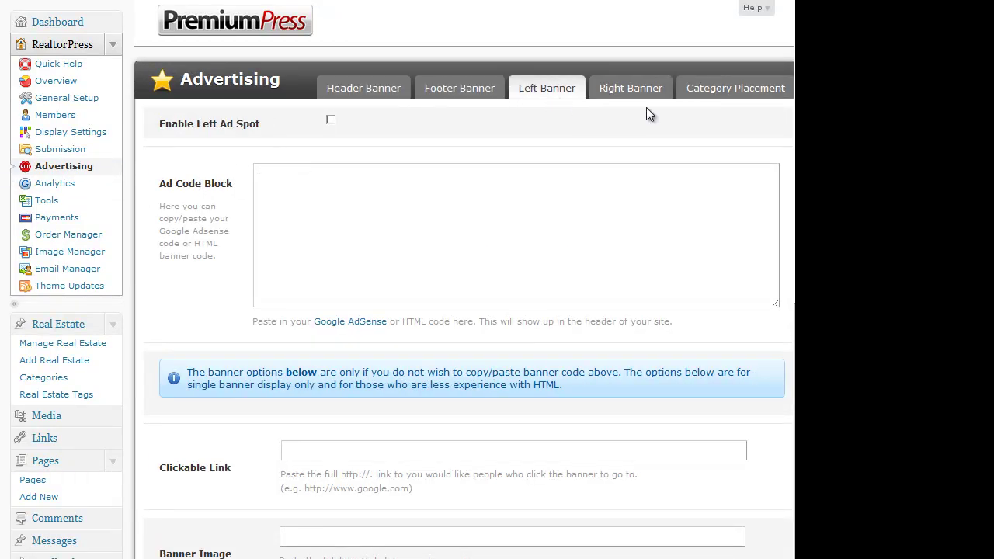
left_click(703, 95)
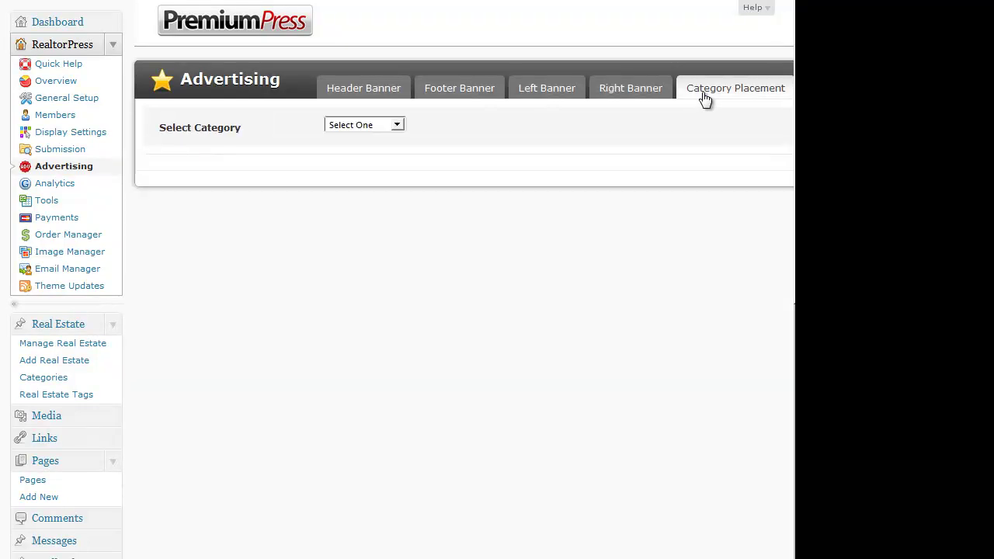
- In Submit Page Setup, confirm Residential's per-category price is $0 and view the fifteen custom submission fields
left_click(57, 149)
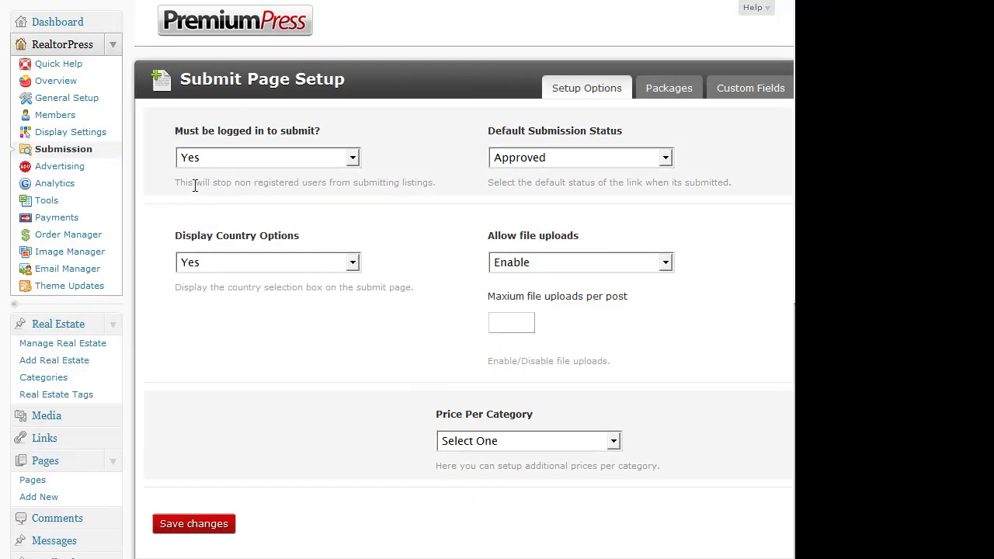
scroll(366, 265, "down", 3)
scroll(497, 355, "up", 3)
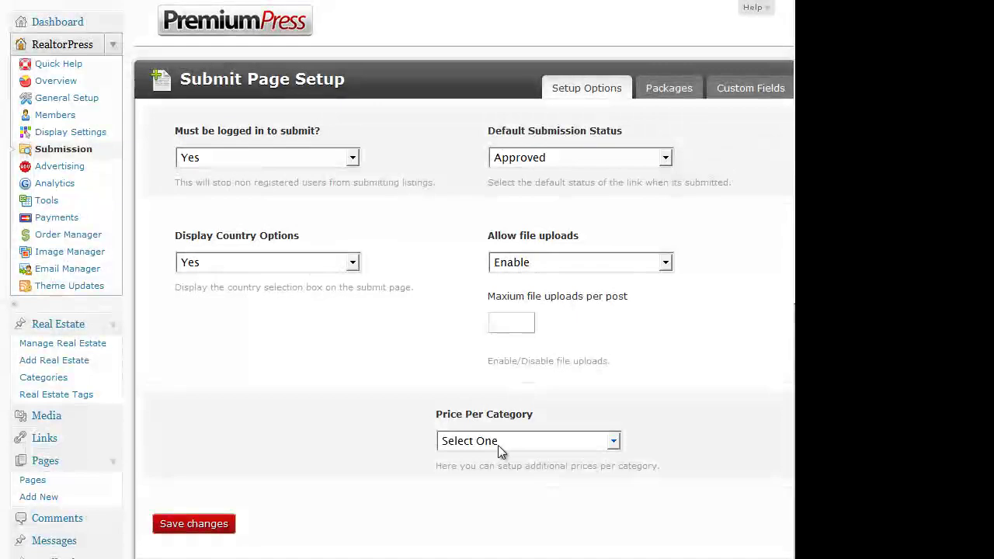
left_click(498, 445)
left_click(494, 474)
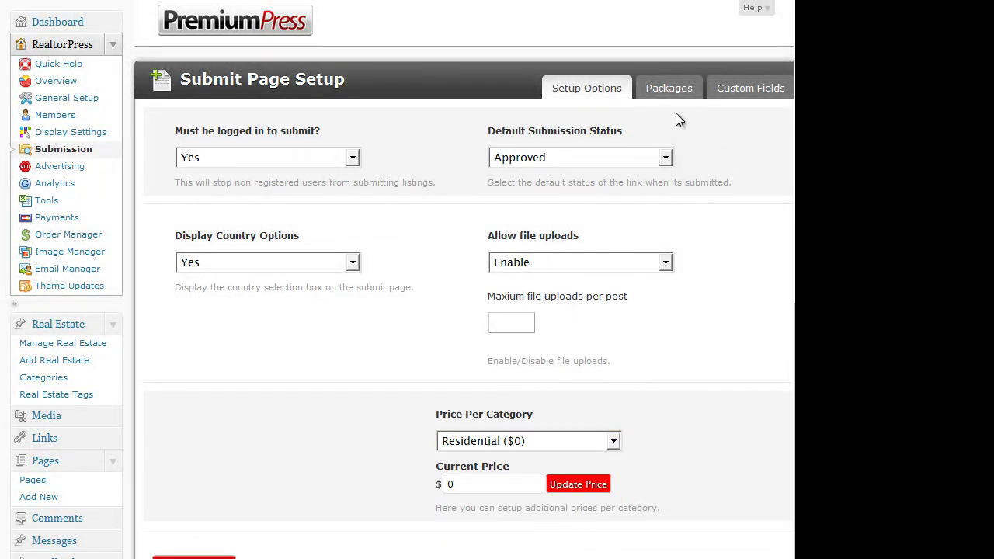
left_click(733, 92)
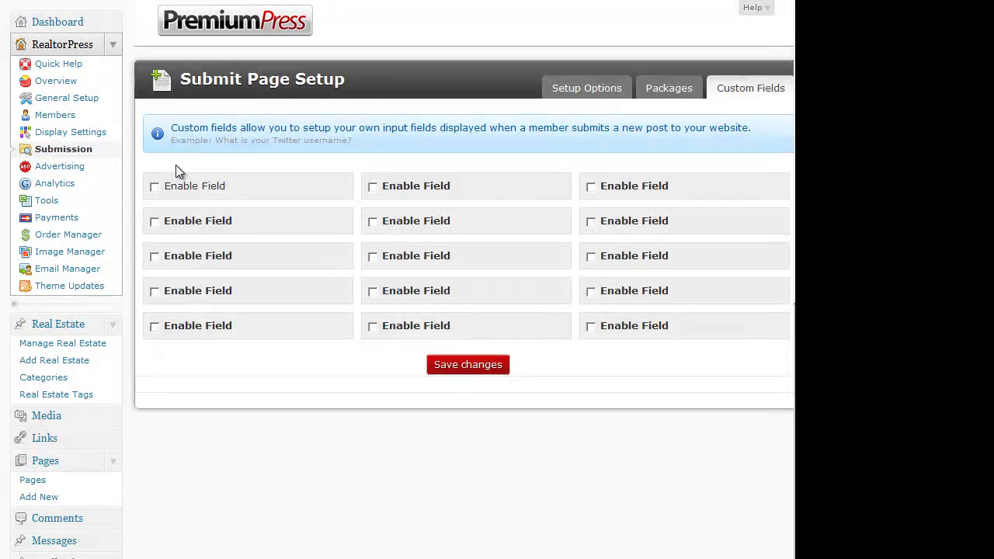
- Review the Home Page, Sidebar, Property Page and General display settings, then view the site's members list
left_click(58, 136)
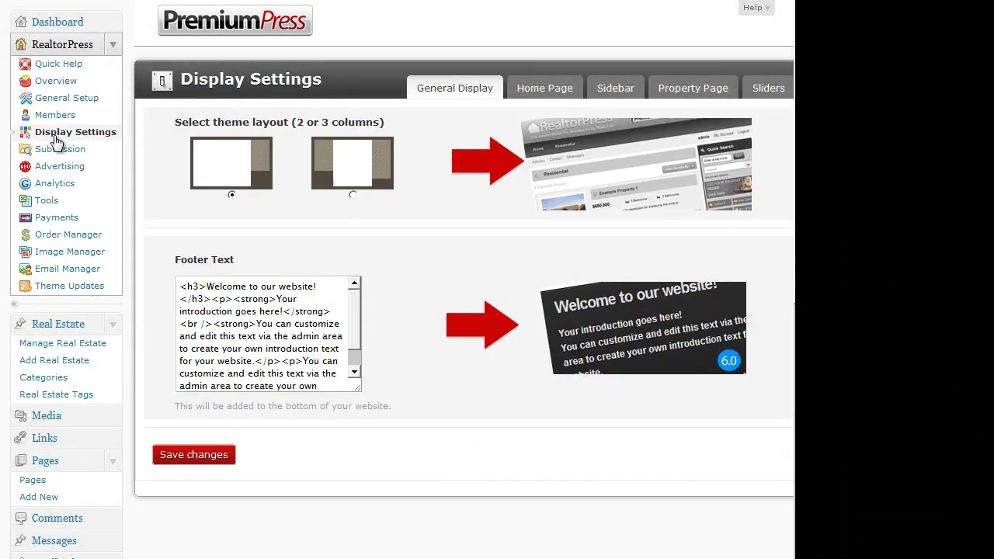
left_click(563, 88)
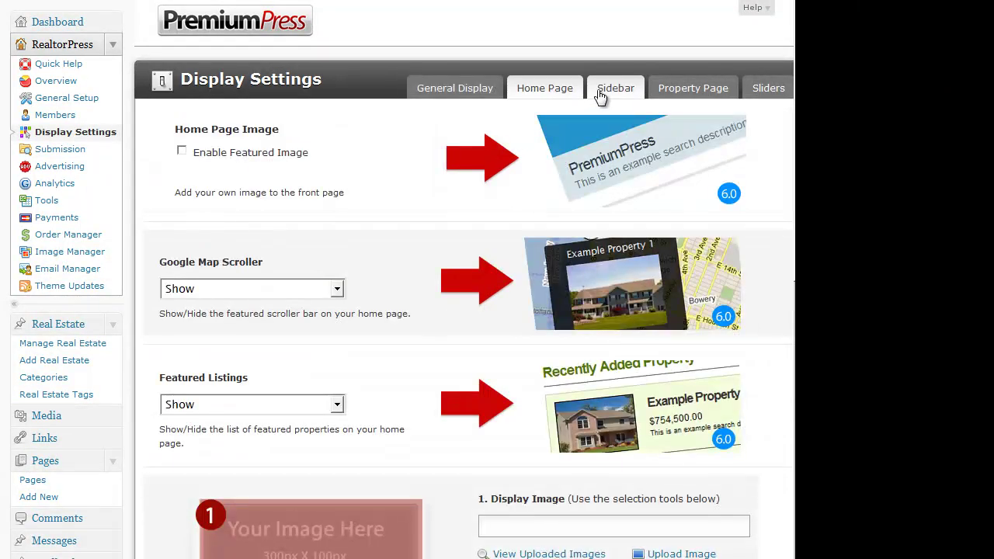
left_click(603, 91)
left_click(694, 89)
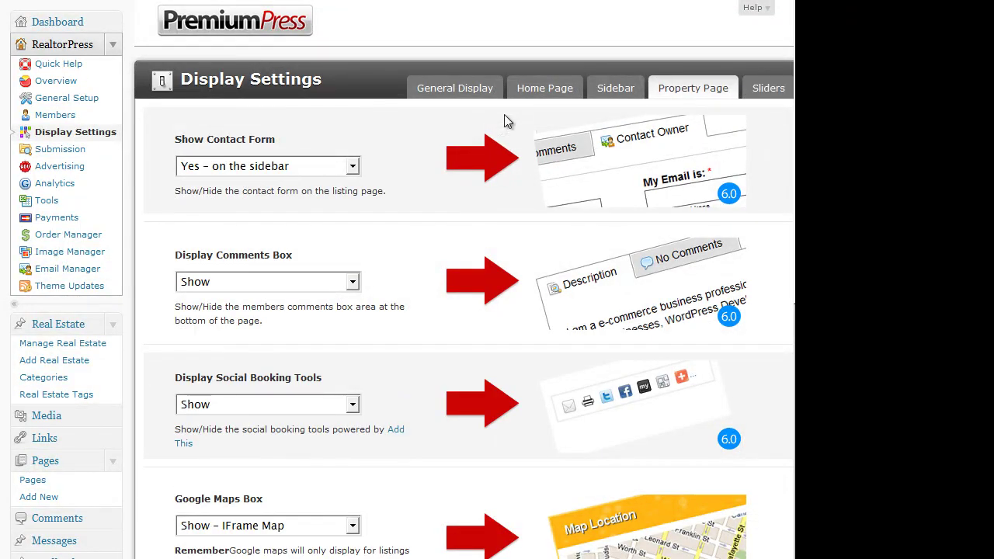
left_click(476, 90)
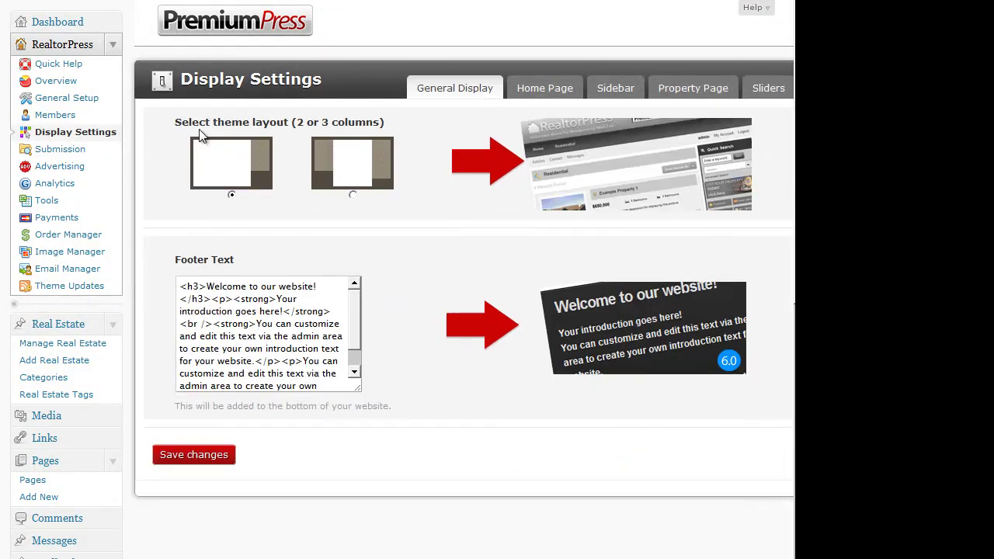
left_click(77, 121)
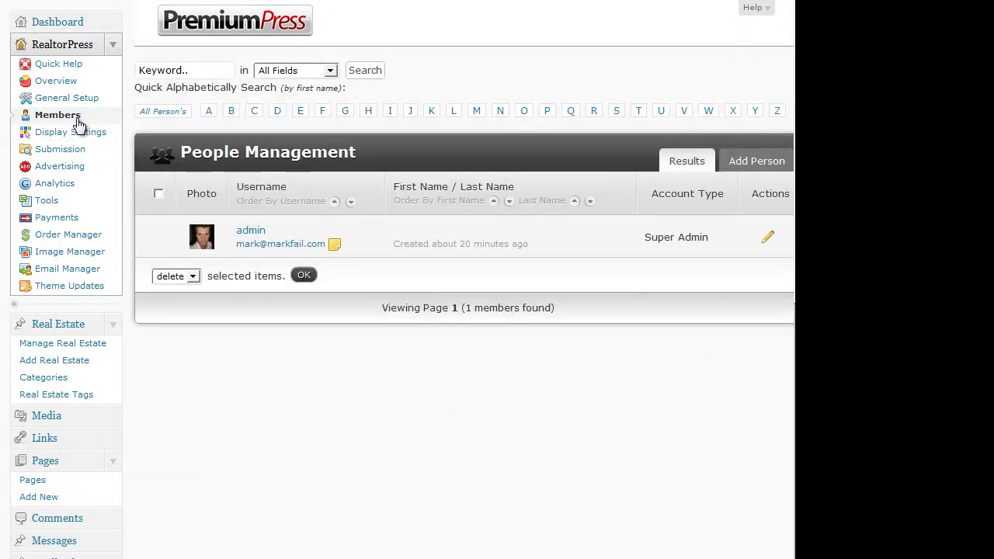